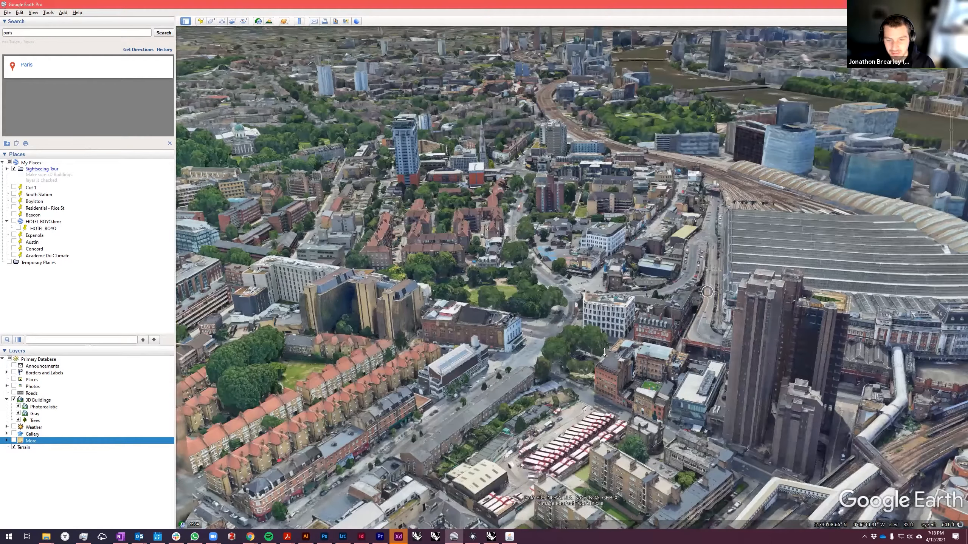
Examine the glass office block and the red-roofed terraces around it from near and far.
left_click_drag(545, 352, 627, 334)
left_click_drag(772, 240, 737, 253)
left_click_drag(365, 384, 396, 426)
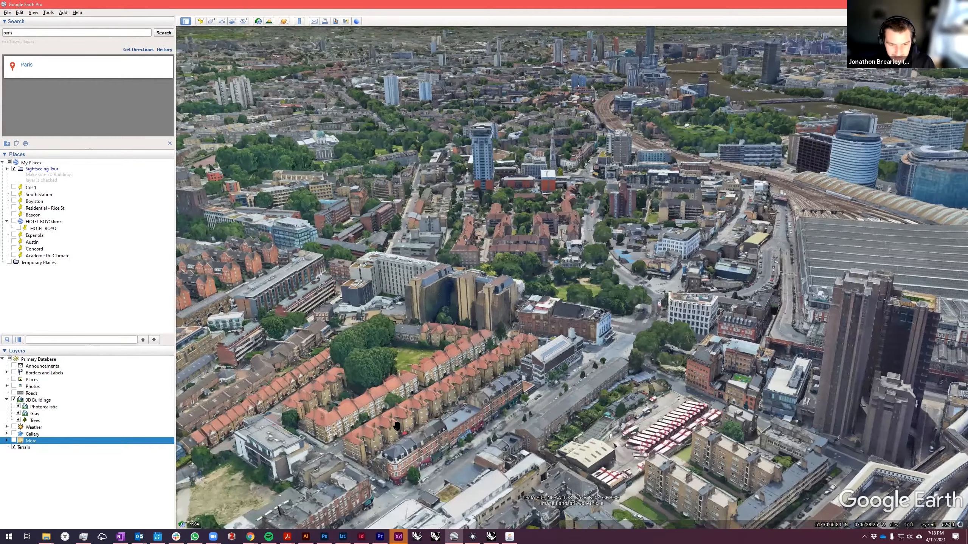
scroll(395, 342, "up", 2)
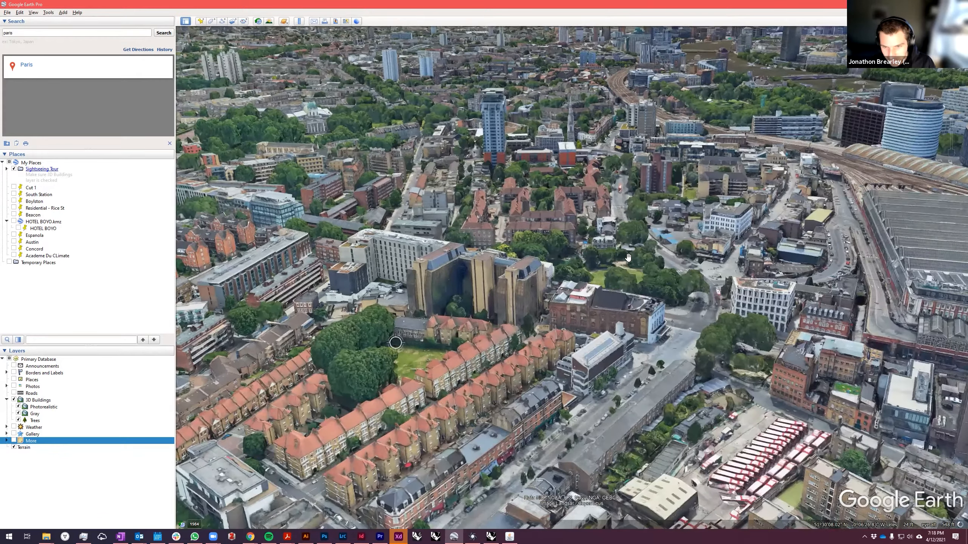
scroll(534, 322, "up", 2)
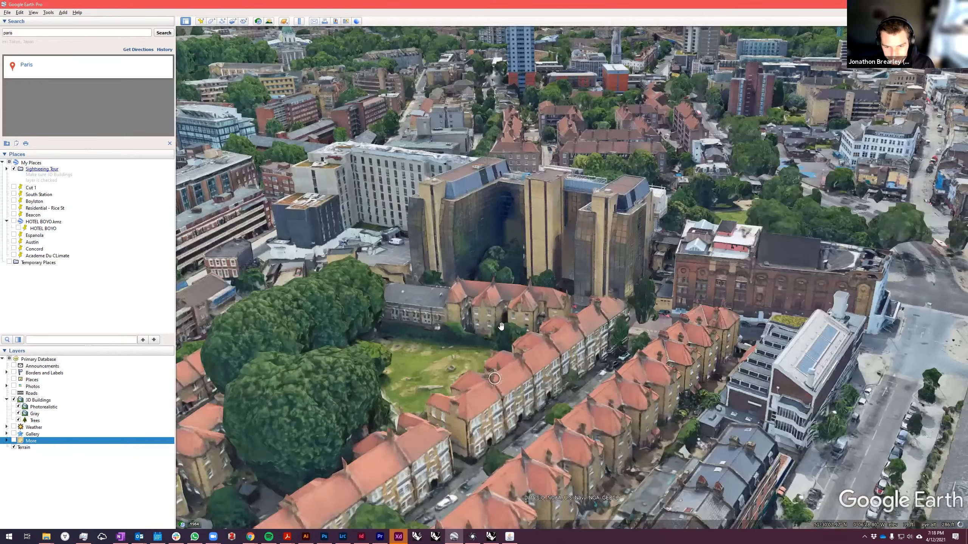
scroll(503, 328, "up", 2)
scroll(705, 319, "down", 2)
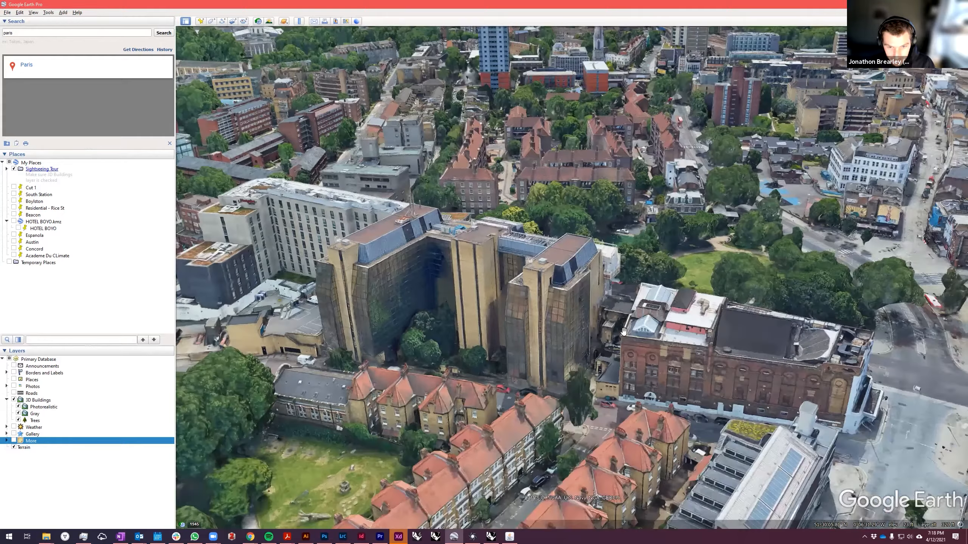
scroll(695, 334, "down", 2)
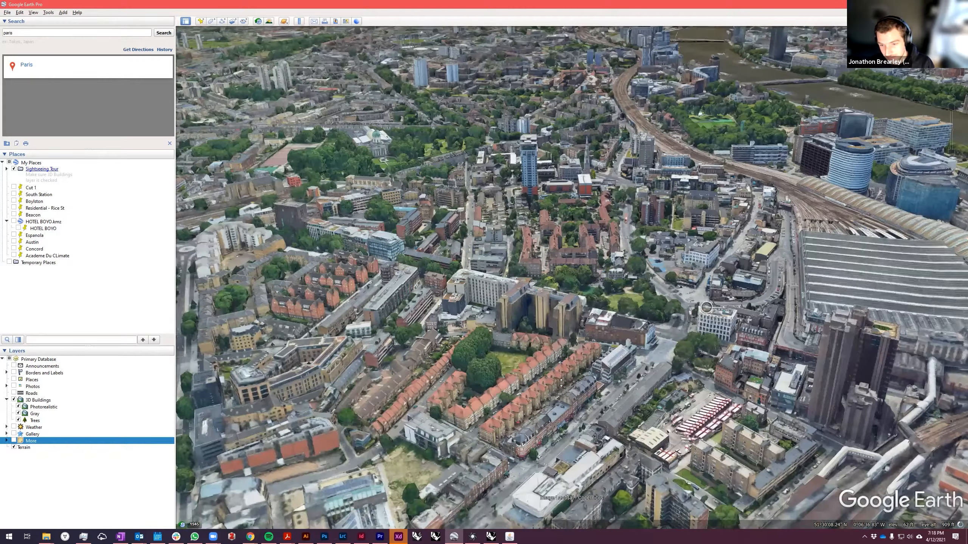
Examine the same neighbourhood from the railway station side, including the road junction and the round park, at several distances.
right_click_drag(561, 383, 519, 321)
middle_click_drag(697, 343, 758, 175)
middle_click_drag(764, 233, 639, 298)
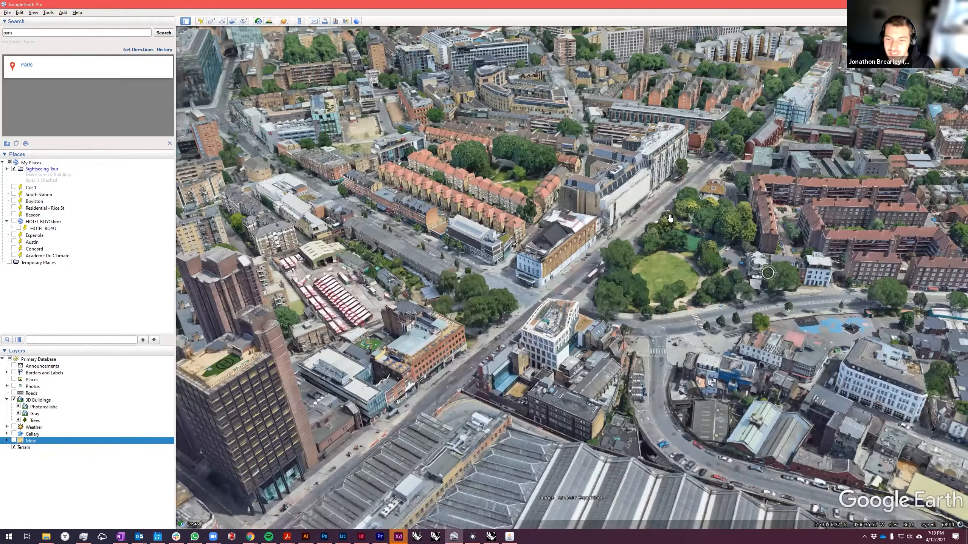
scroll(685, 334, "down", 4)
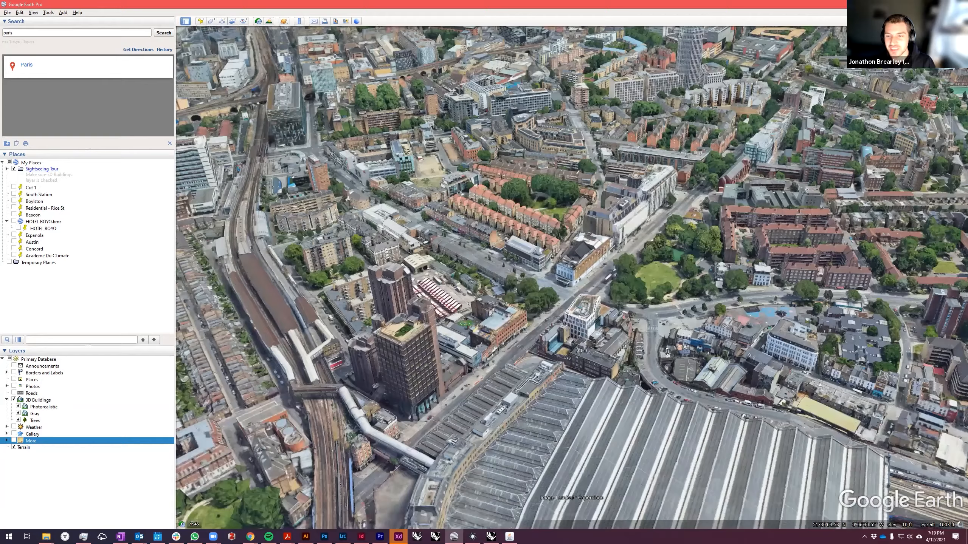
scroll(666, 296, "up", 2)
scroll(663, 280, "up", 2)
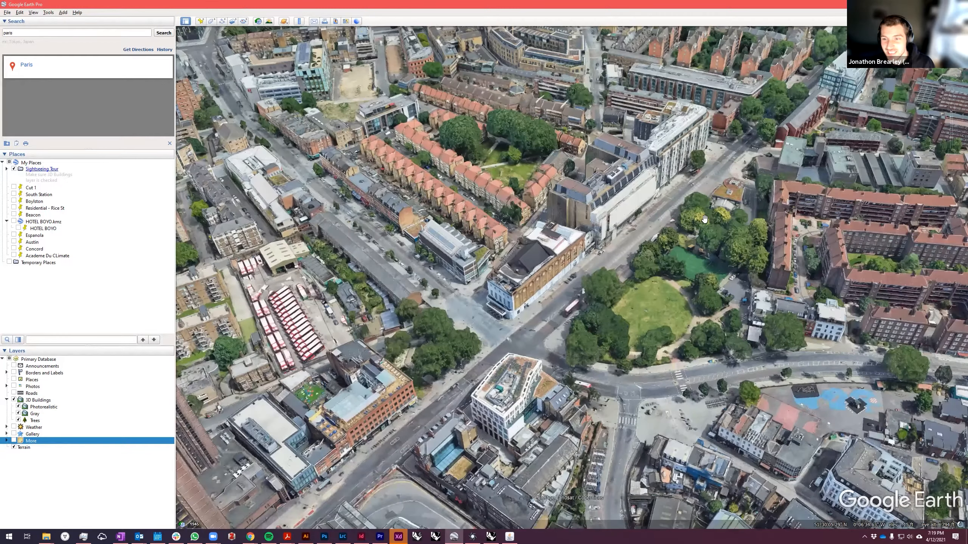
left_click_drag(696, 206, 612, 280)
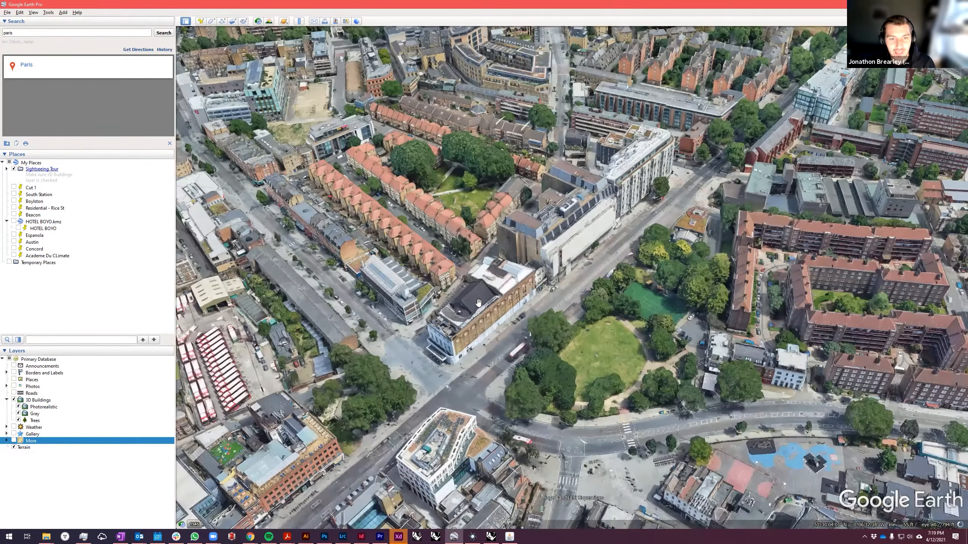
left_click_drag(687, 253, 634, 299)
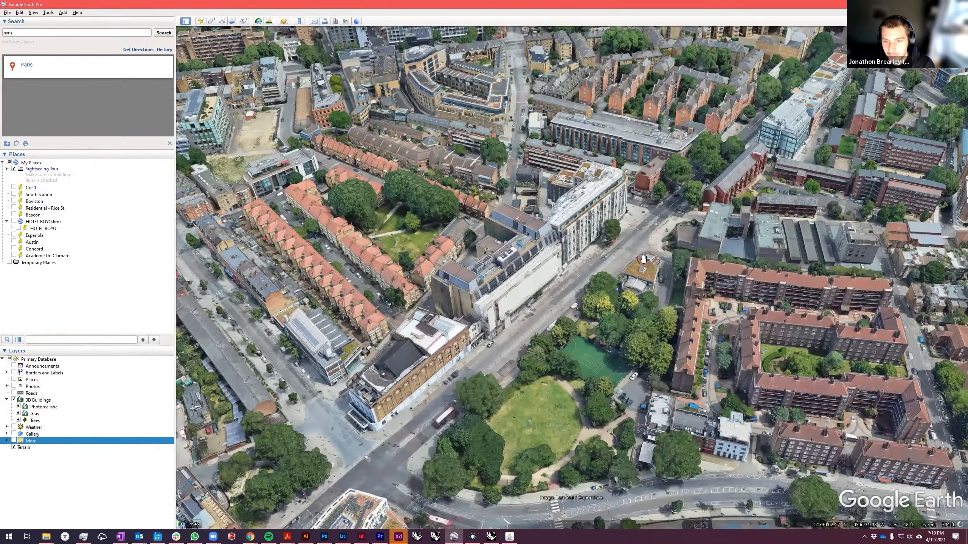
scroll(676, 312, "down", 1)
scroll(676, 311, "down", 1)
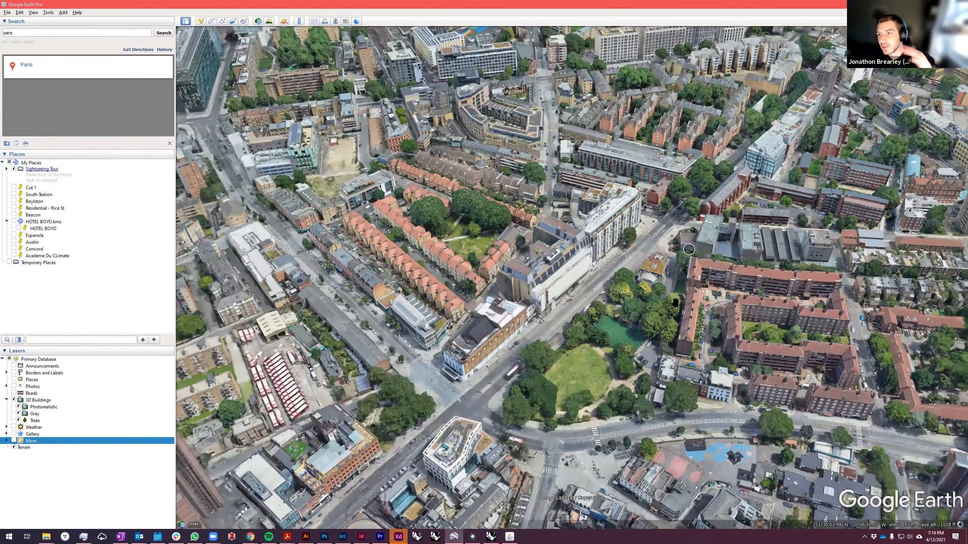
scroll(728, 228, "down", 3)
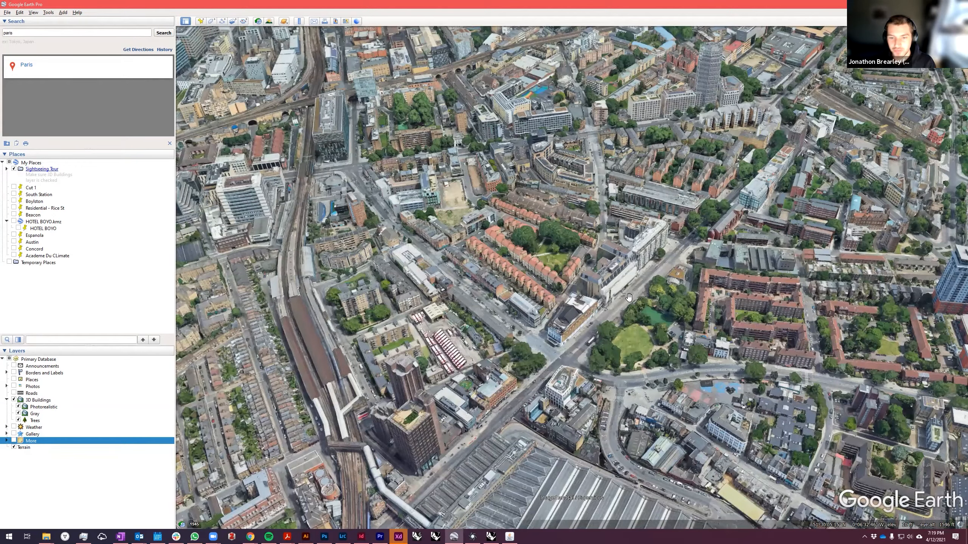
scroll(597, 264, "up", 2)
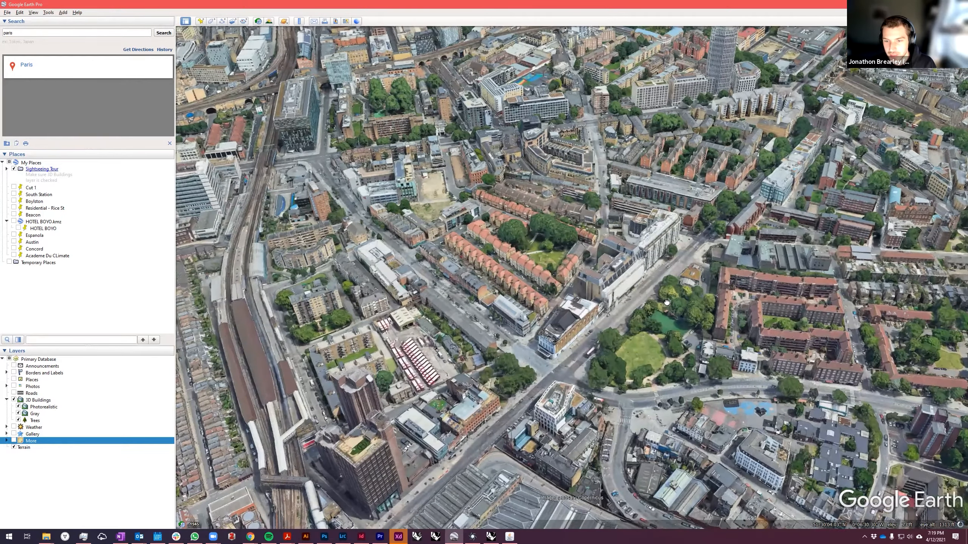
scroll(530, 229, "up", 2)
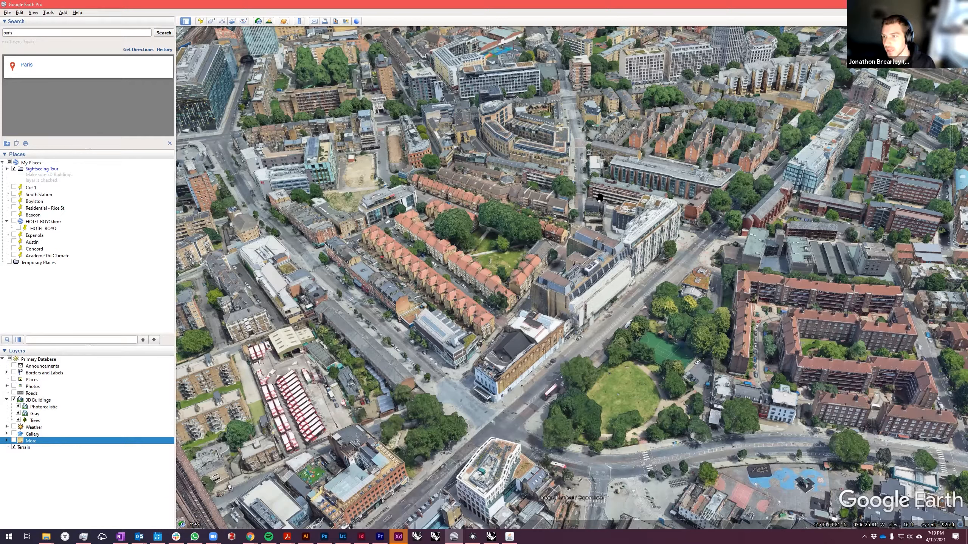
scroll(519, 331, "down", 2)
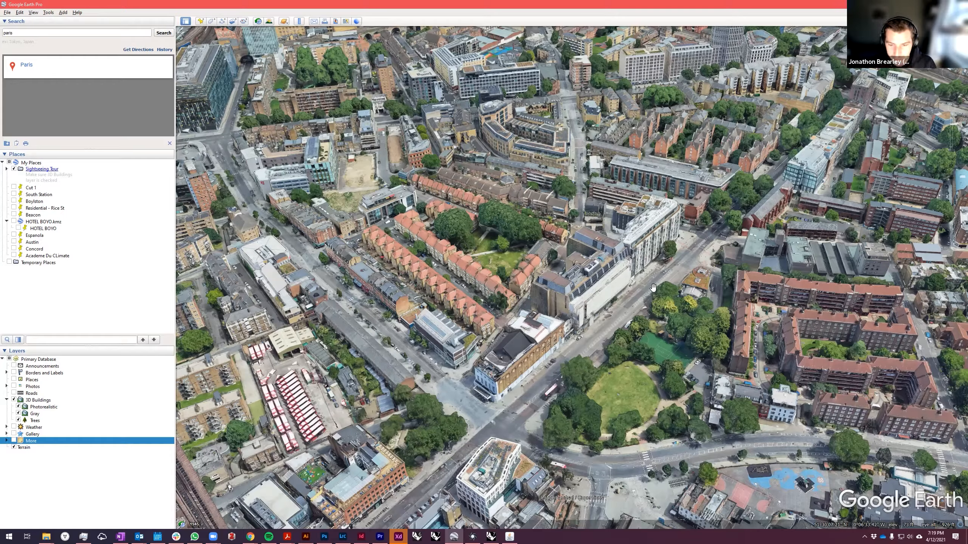
scroll(651, 307, "down", 2)
scroll(507, 386, "up", 2)
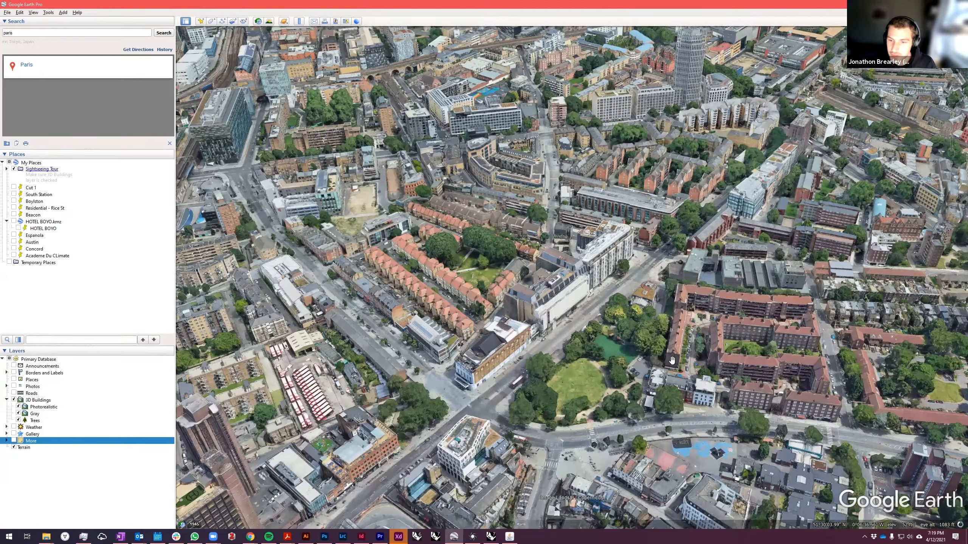
Show the empty Premiere Pro project and the empty RealityCapture project, and return to Google Earth Pro.
left_click(380, 536)
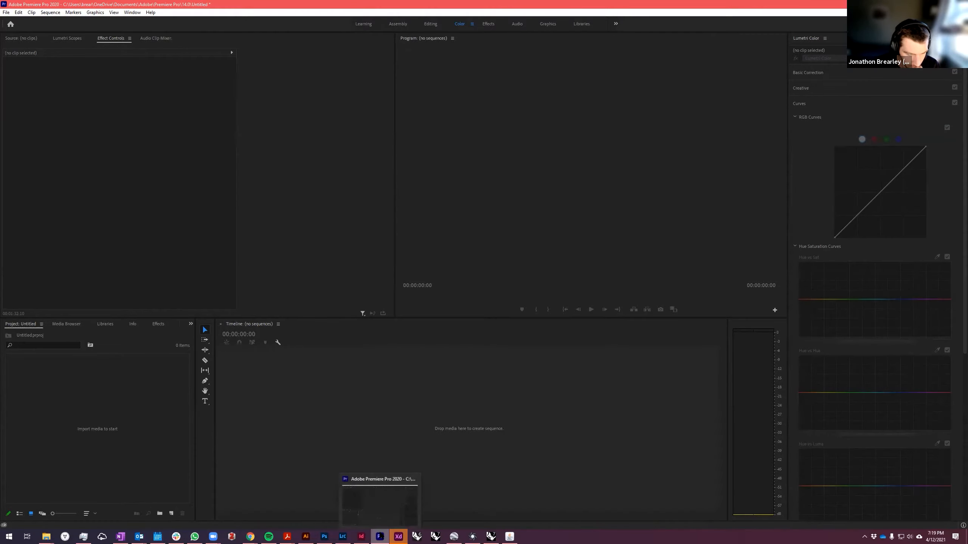
left_click(474, 537)
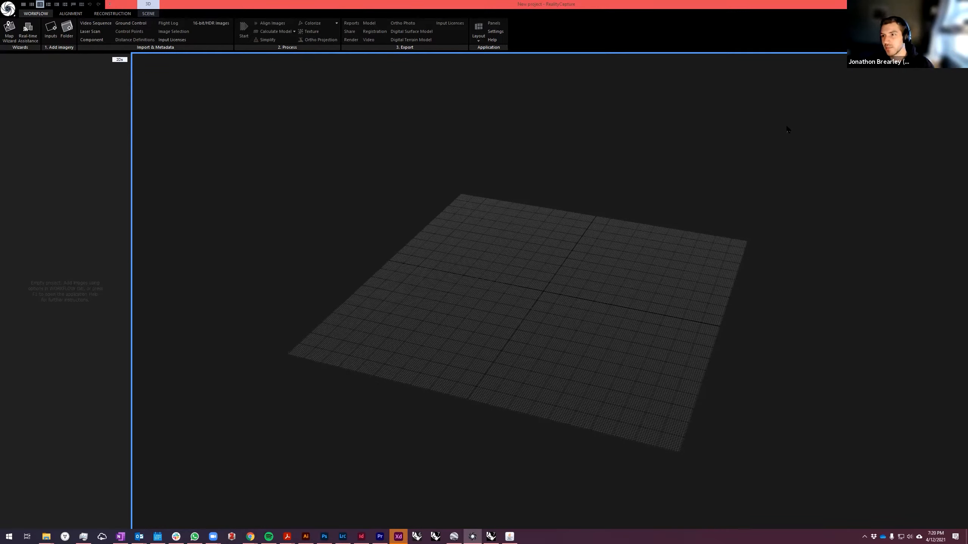
key("alt+Tab")
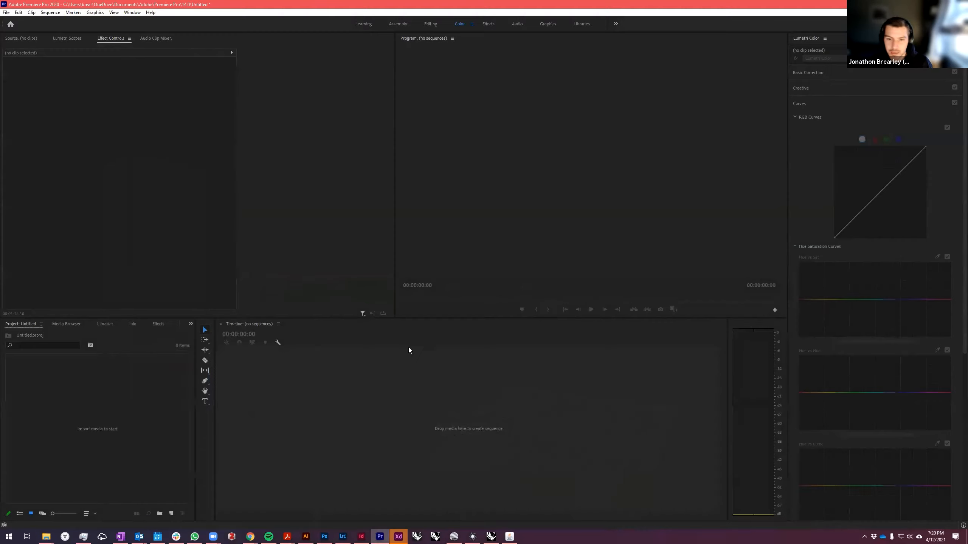
left_click(453, 536)
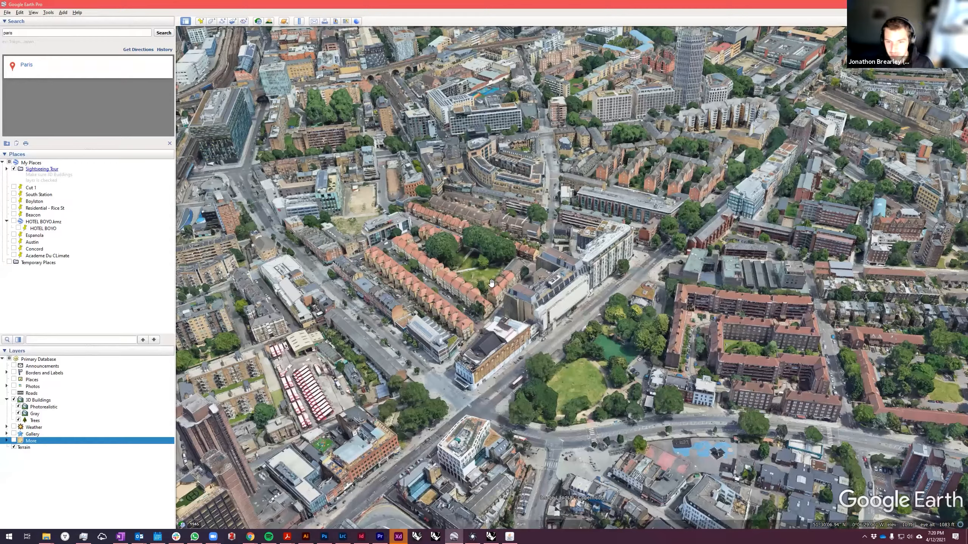
Frame the wider neighbourhood and start a screen recording of Google Earth Pro with the Xbox Game Bar capture widget.
scroll(542, 280, "down", 3)
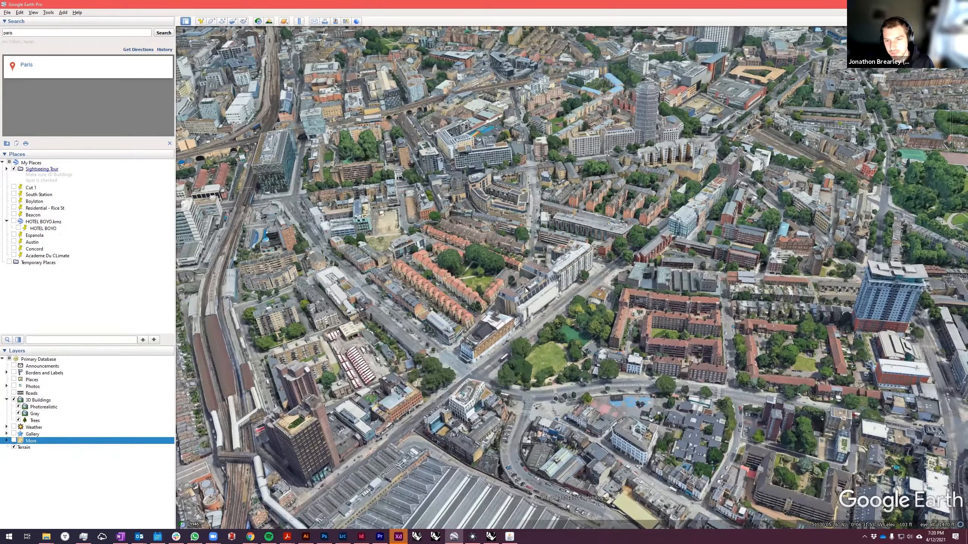
key("super+g")
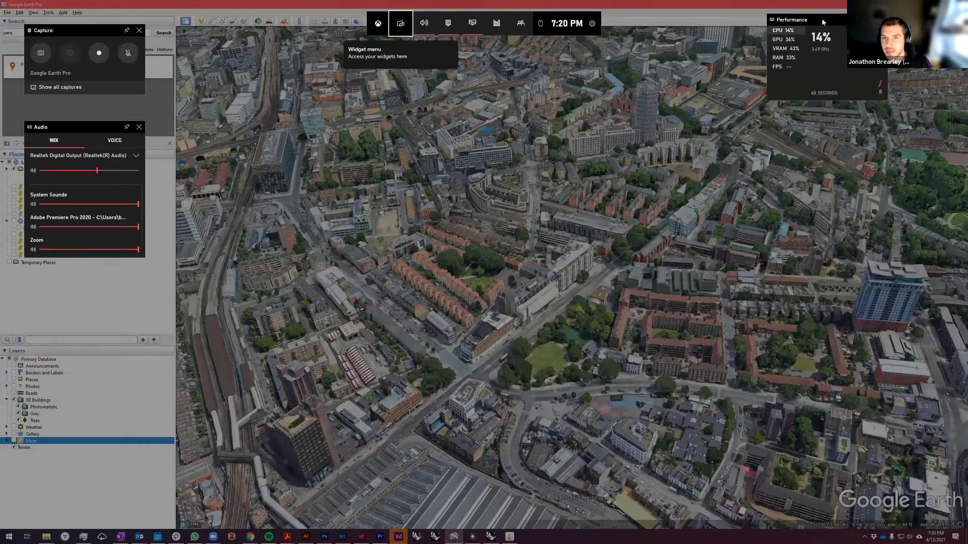
left_click_drag(875, 32, 852, 111)
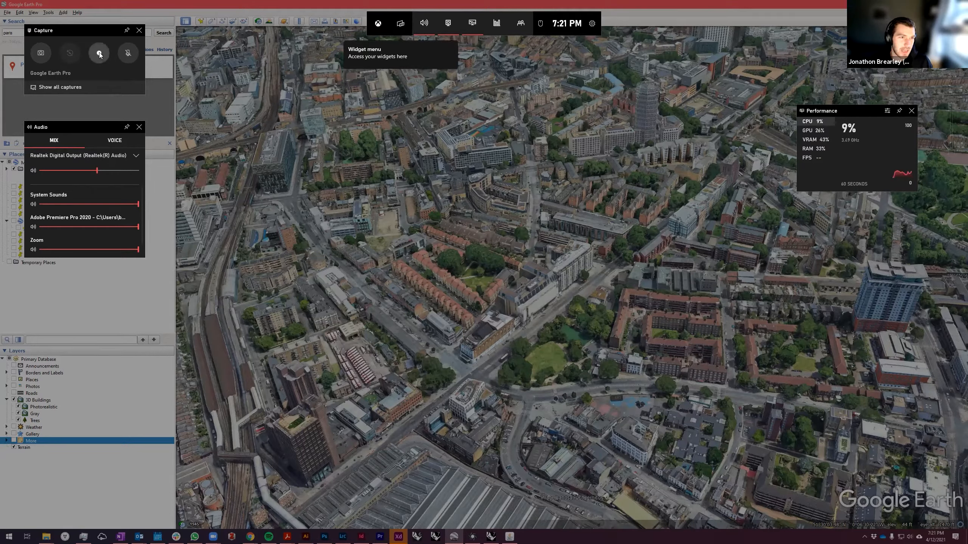
left_click_drag(94, 31, 607, 245)
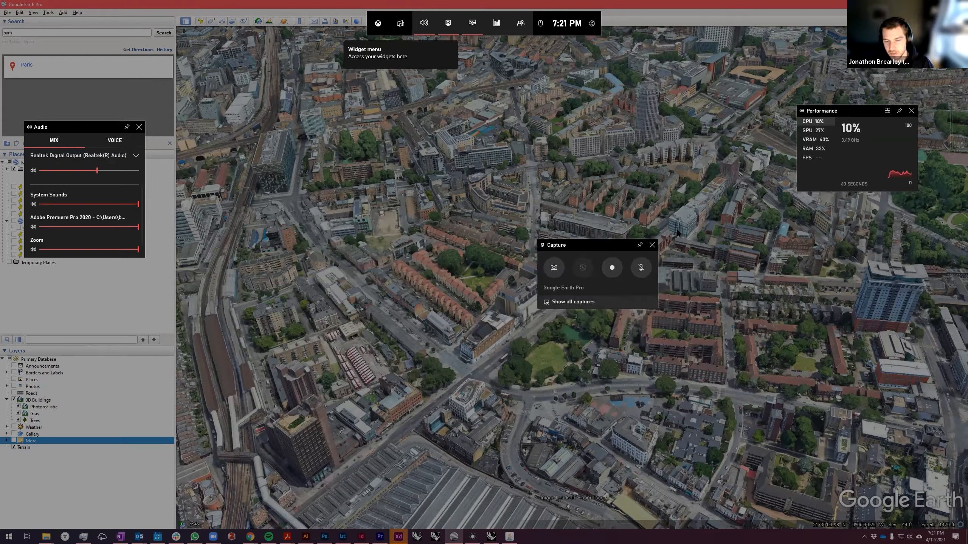
left_click(612, 268)
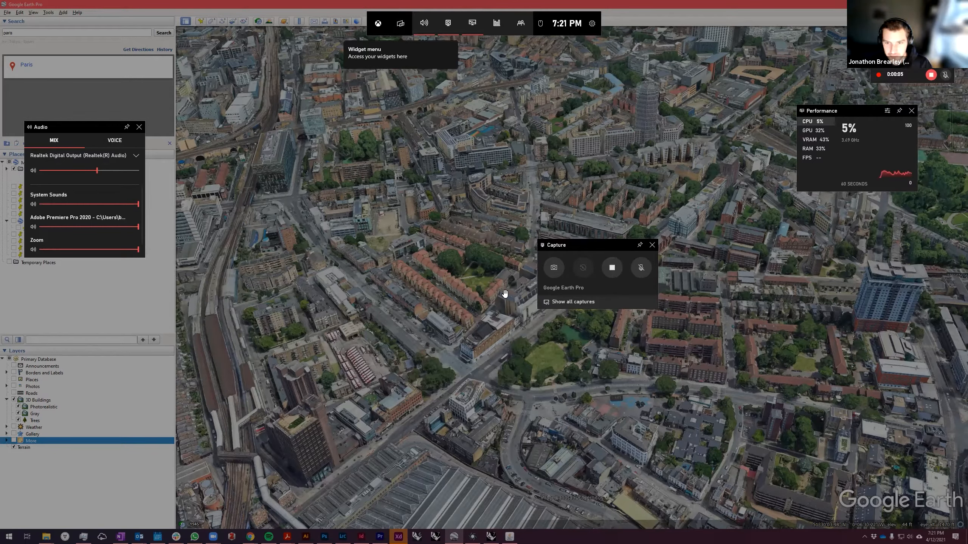
Dismiss the Game Bar overlay and record a flyover that orbits the park junction and moves in closer.
left_click(452, 285)
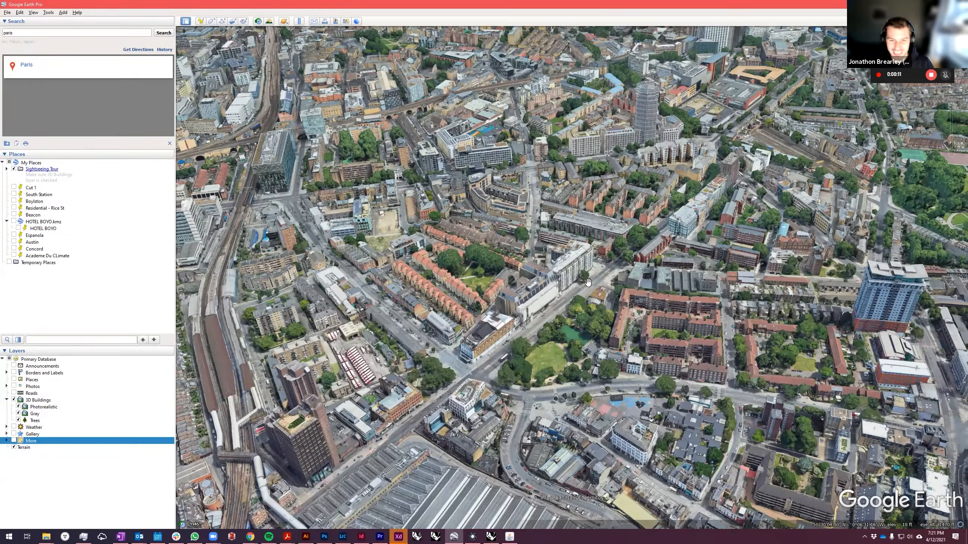
middle_click_drag(547, 308, 381, 297)
scroll(474, 318, "up", 5)
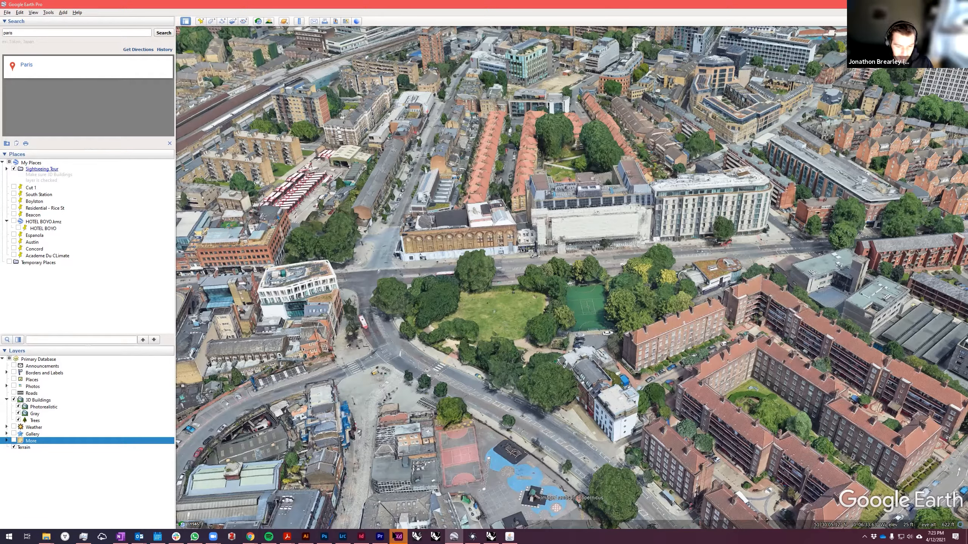
left_click(380, 536)
double_click(100, 427)
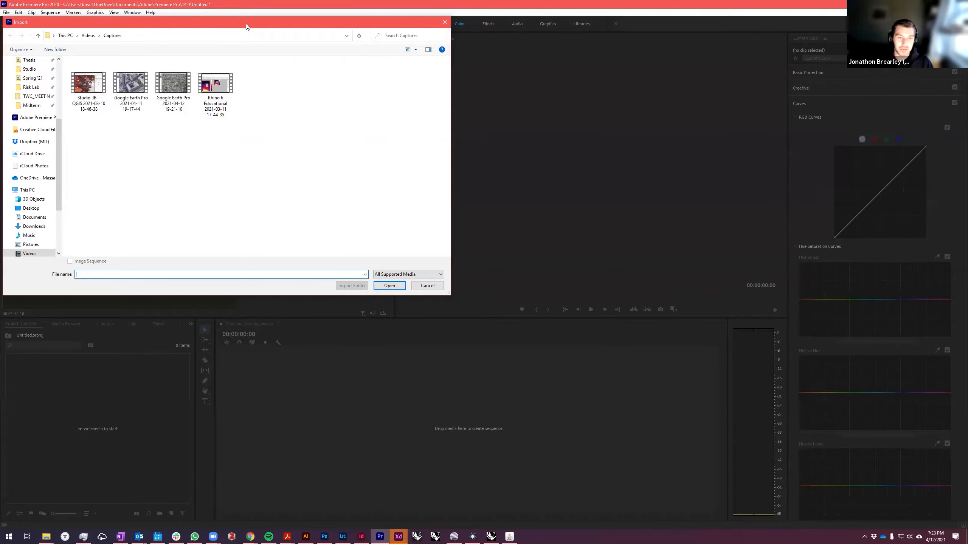
left_click_drag(246, 24, 283, 62)
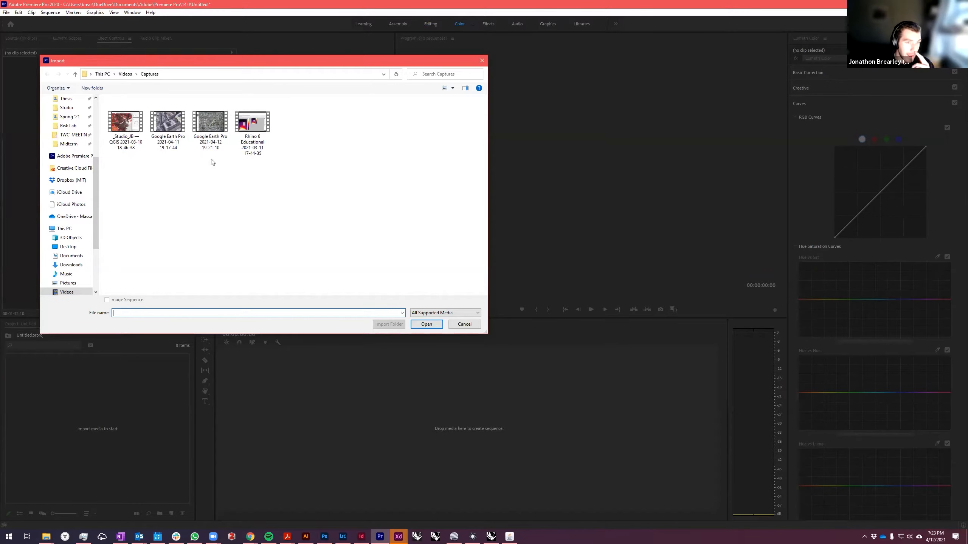
double_click(210, 123)
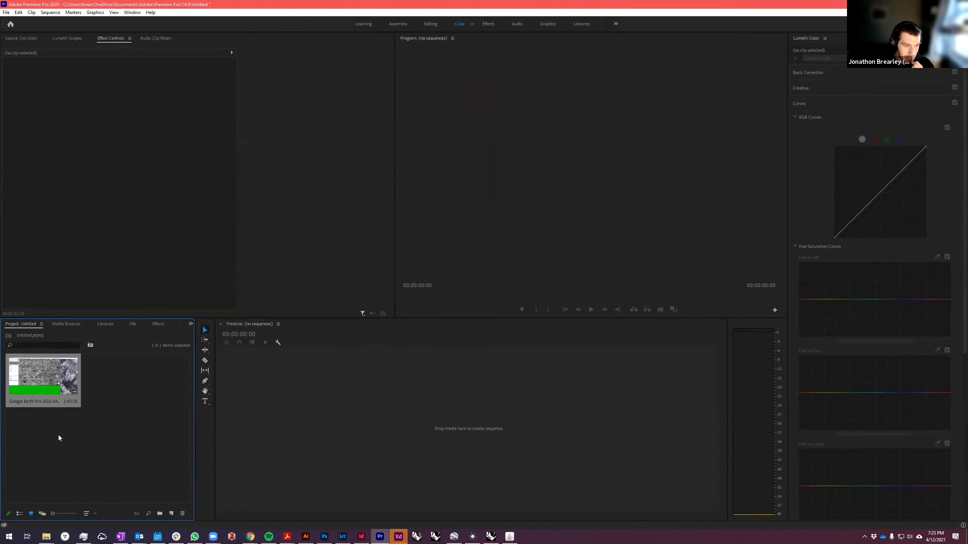
Create a new sequence from the imported Google Earth clip by placing it on the empty timeline.
left_click(58, 449)
left_click(53, 383)
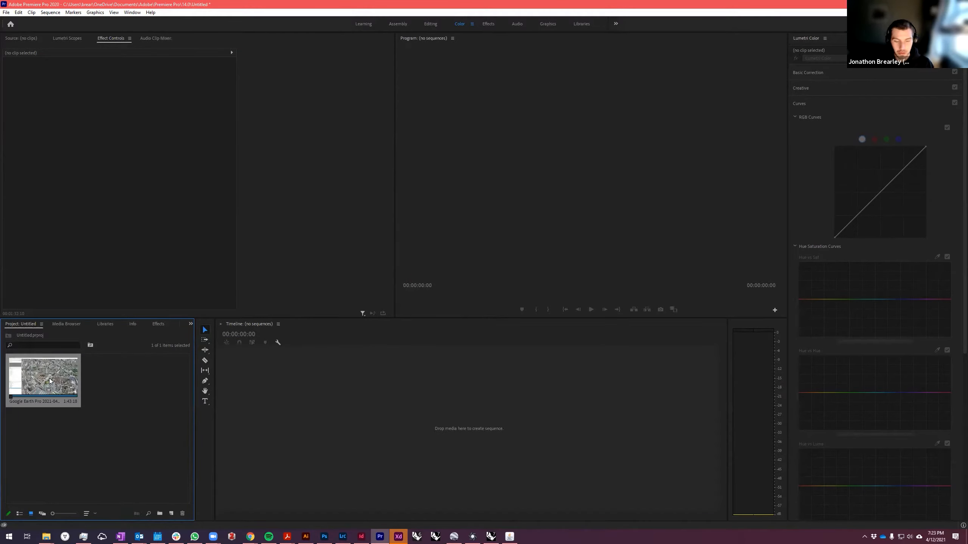
left_click_drag(65, 389, 371, 459)
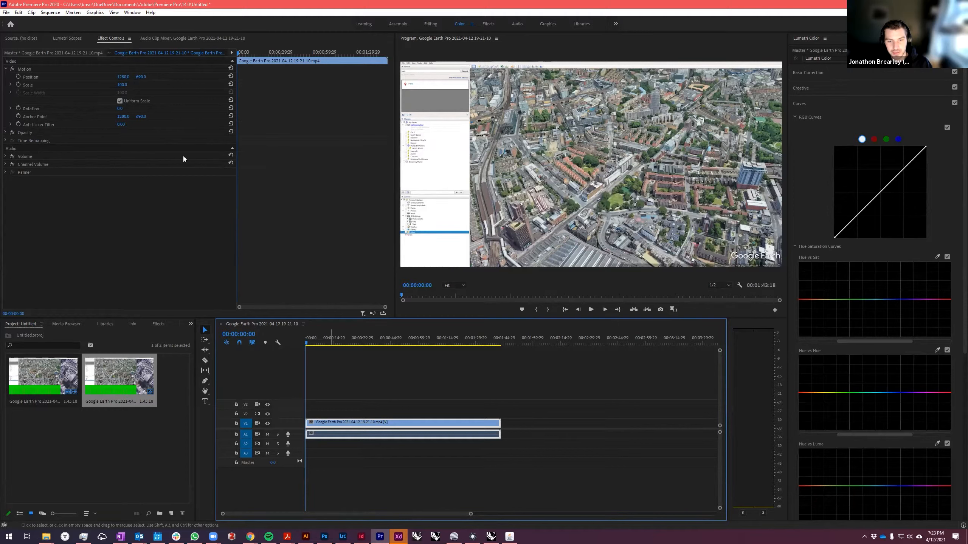
Scale the clip to 134 and reposition it to crop out the Google Earth sidebar, and check the framing through to 00:01:40:18.
left_click_drag(122, 85, 90, 77)
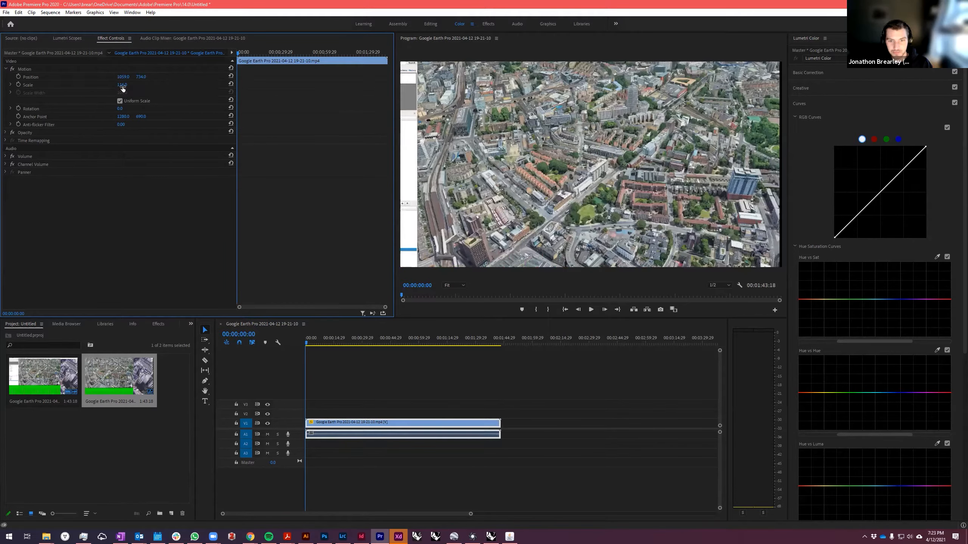
mouse_move(122, 84)
left_mouse_down()
mouse_move(134, 85)
mouse_move(104, 85)
mouse_move(145, 77)
mouse_move(103, 77)
mouse_move(126, 78)
left_mouse_up()
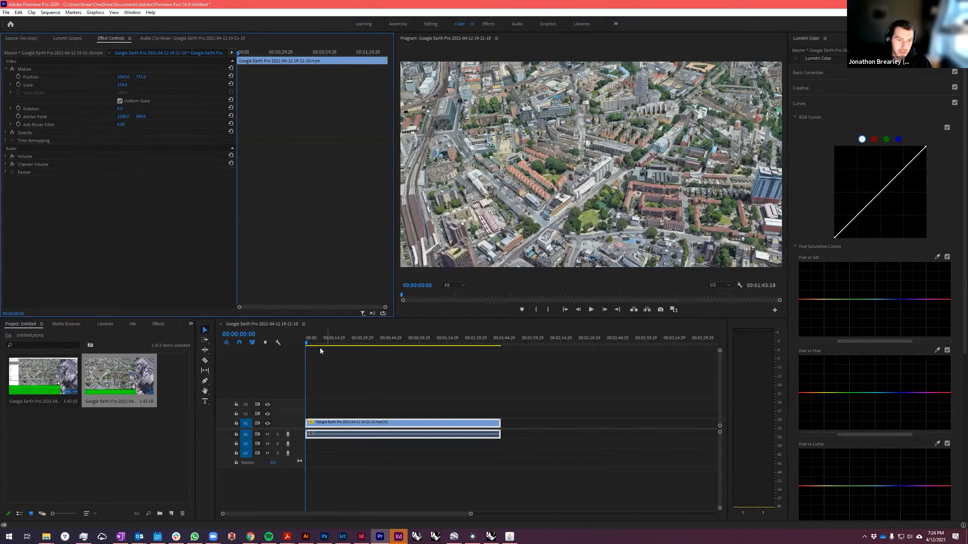
left_click_drag(306, 345, 499, 351)
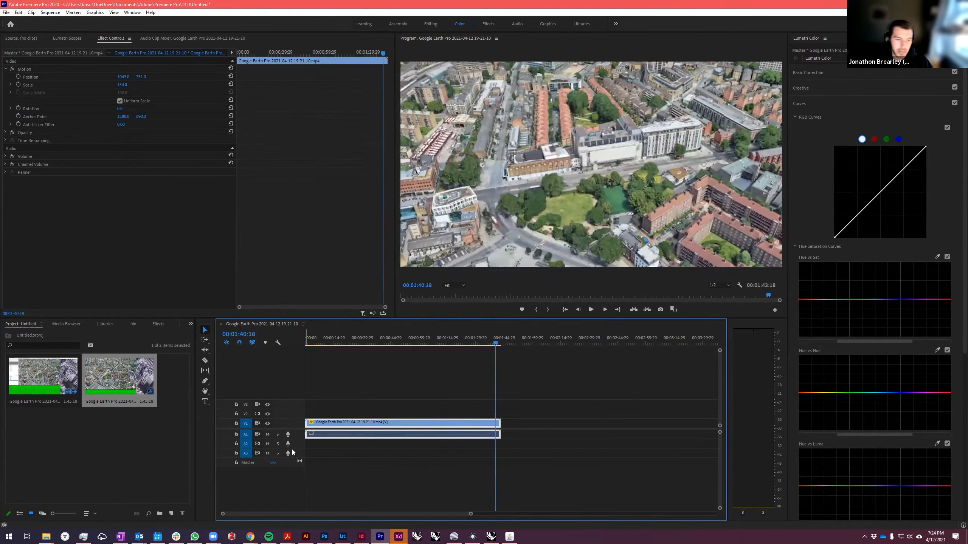
right_click(95, 379)
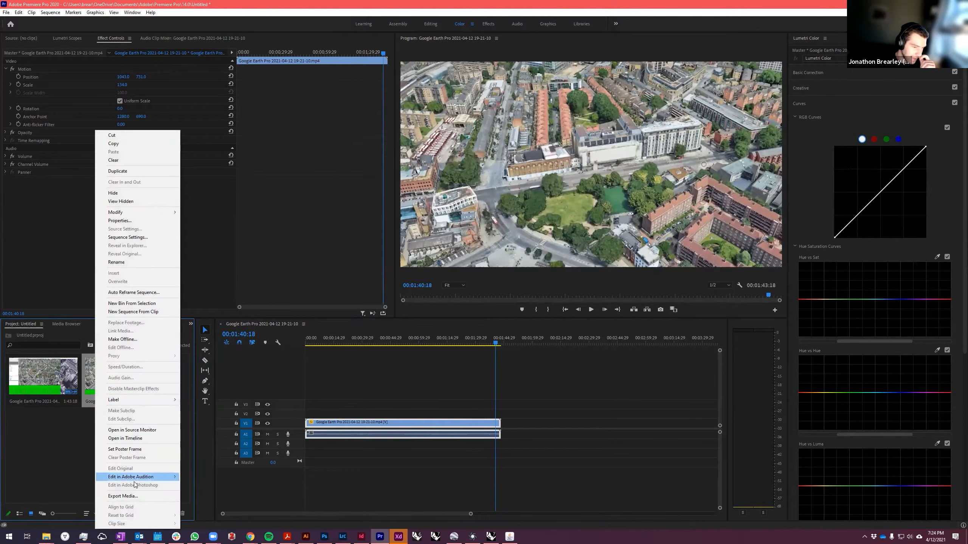
left_click(121, 496)
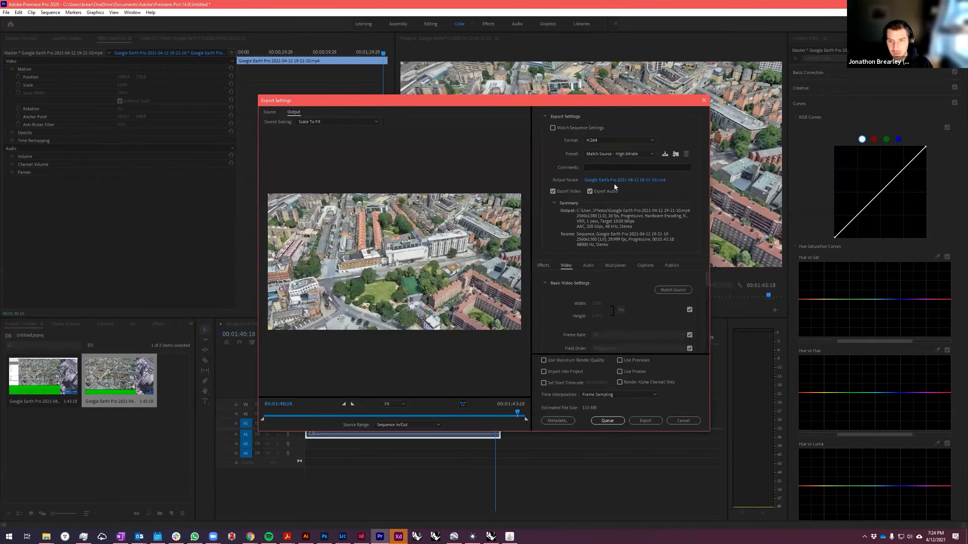
left_click(615, 182)
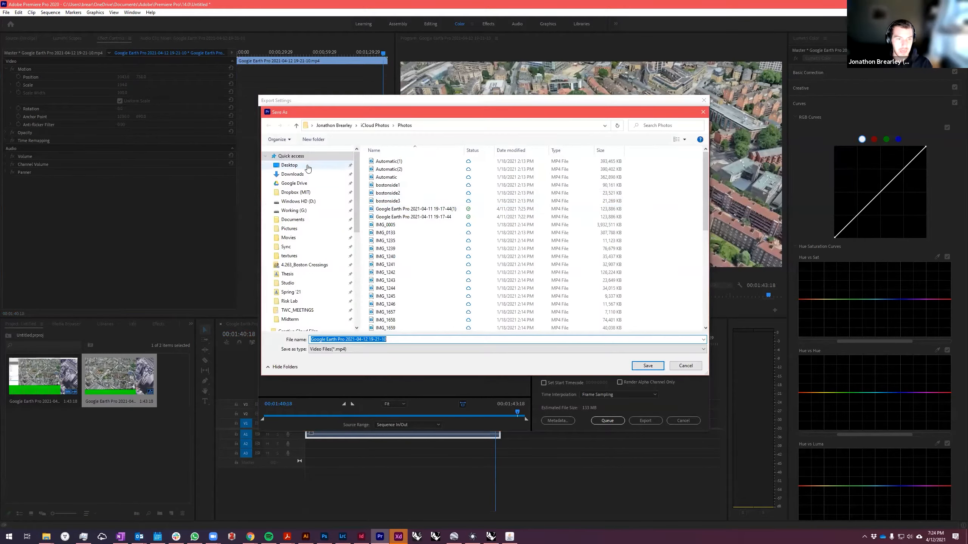
scroll(298, 211, "down", 3)
scroll(298, 210, "up", 3)
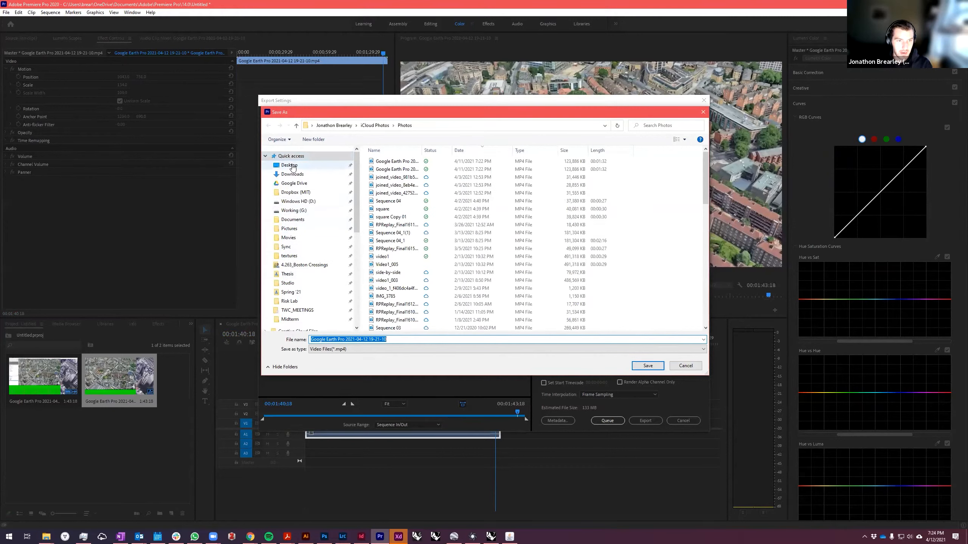
left_click(293, 166)
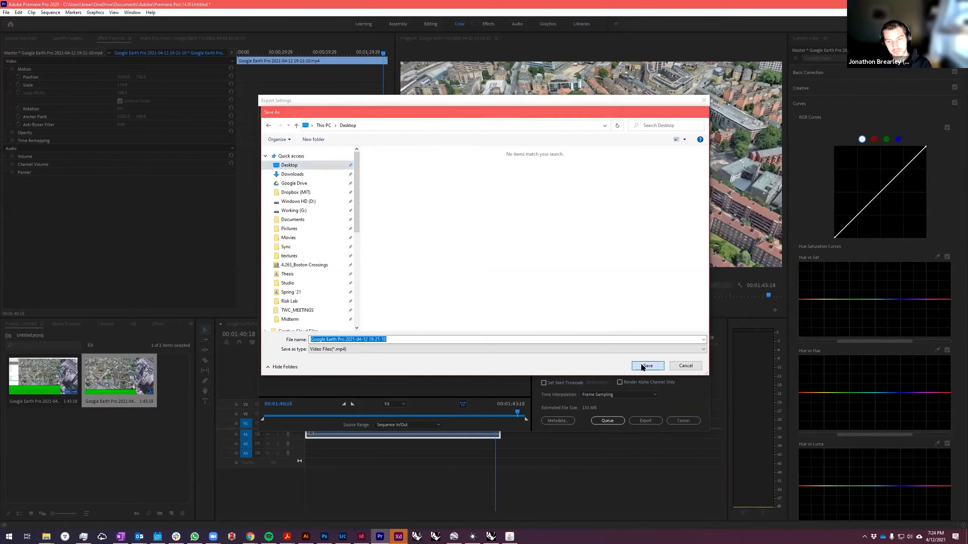
left_click(647, 366)
left_click(643, 420)
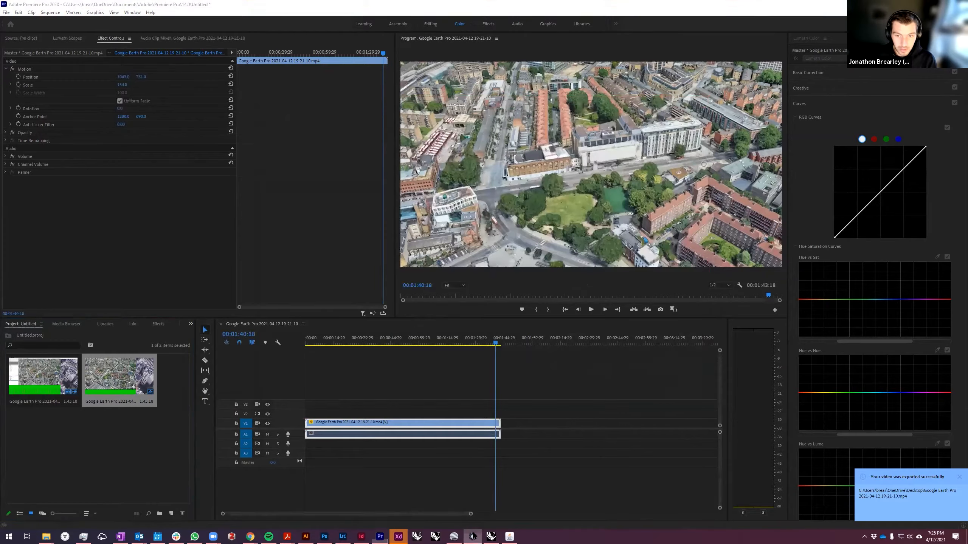
Switch to RealityCapture and examine the textured city mesh from the overall block down to the buildings around the park junction.
left_click(472, 537)
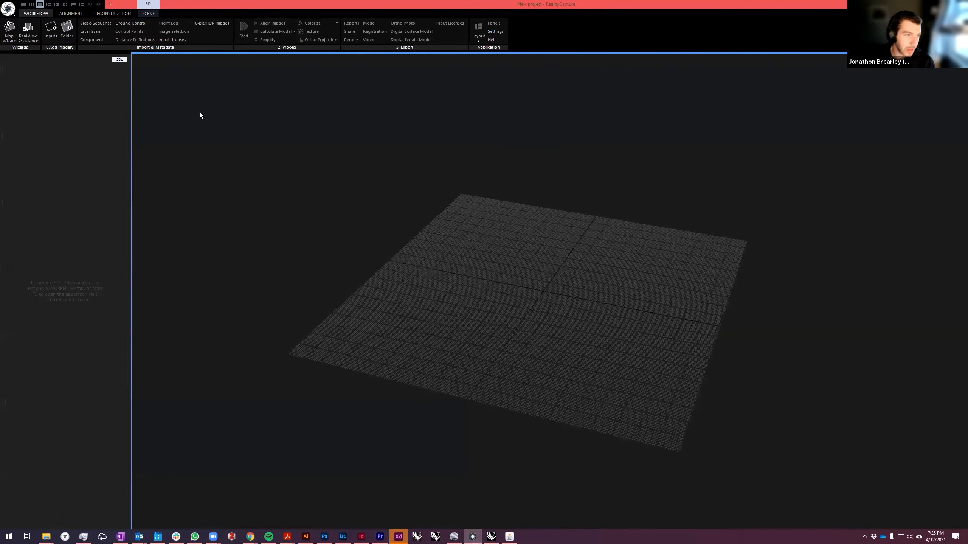
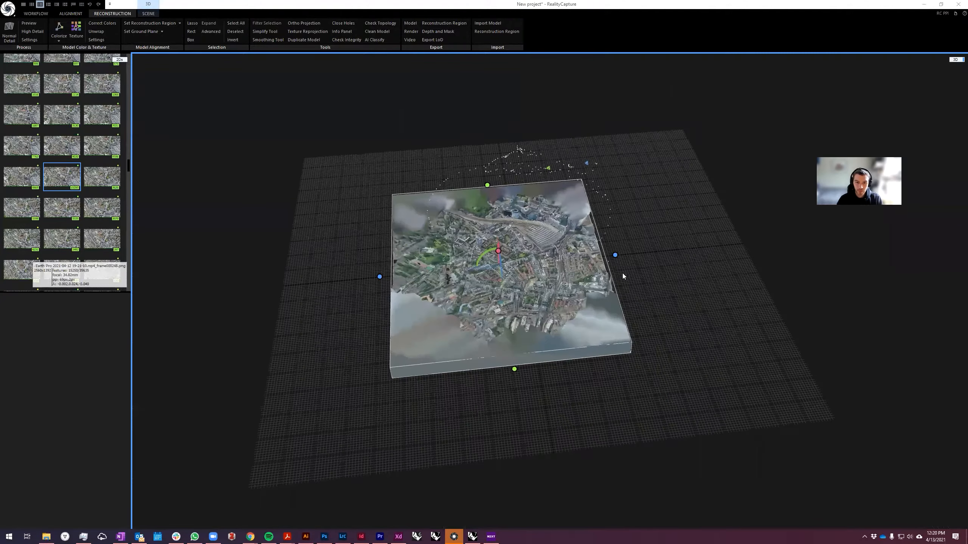
left_click_drag(626, 267, 461, 280)
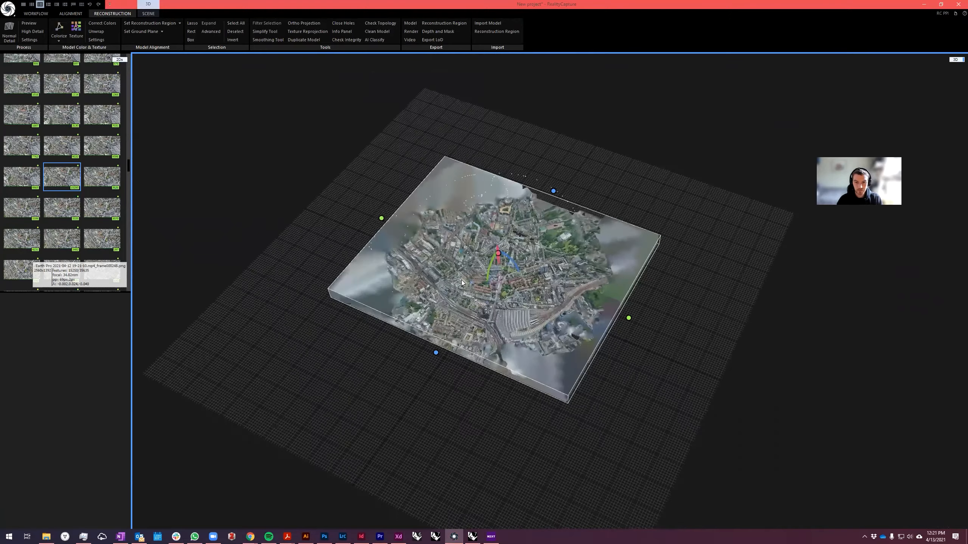
scroll(607, 310, "up", 3)
left_click_drag(615, 314, 380, 275)
scroll(445, 267, "up", 4)
scroll(564, 248, "down", 3)
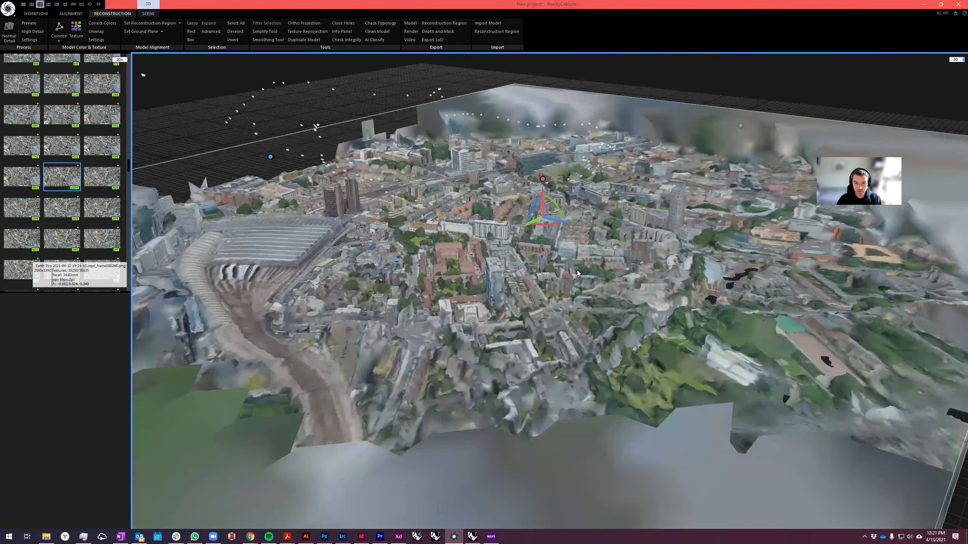
left_click_drag(769, 251, 494, 389)
scroll(495, 389, "up", 5)
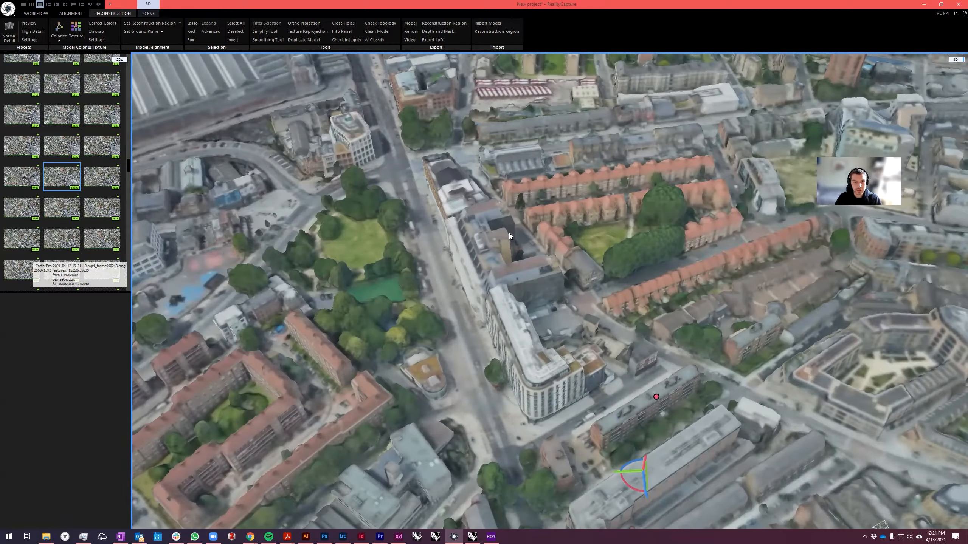
scroll(489, 269, "down", 5)
scroll(469, 213, "up", 6)
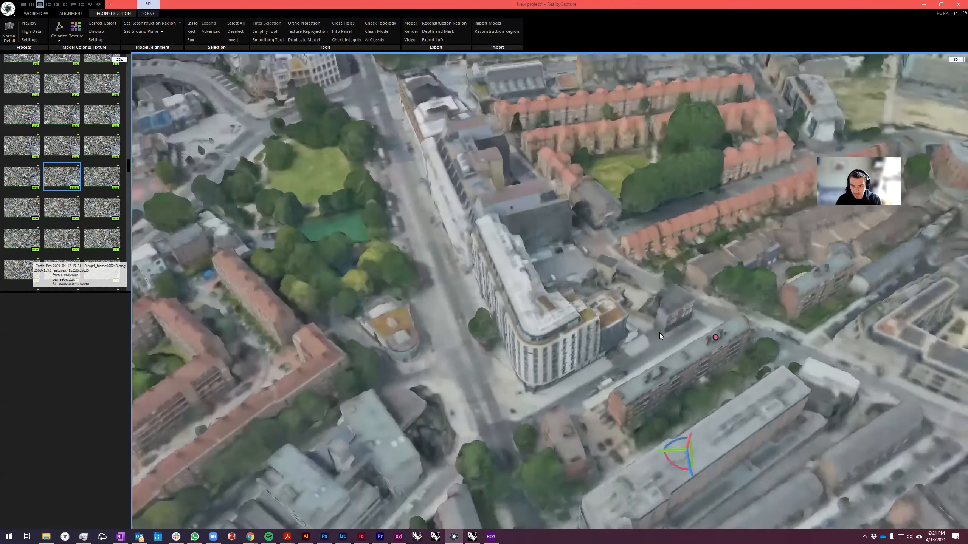
scroll(659, 332, "down", 4)
right_click_drag(711, 304, 564, 305)
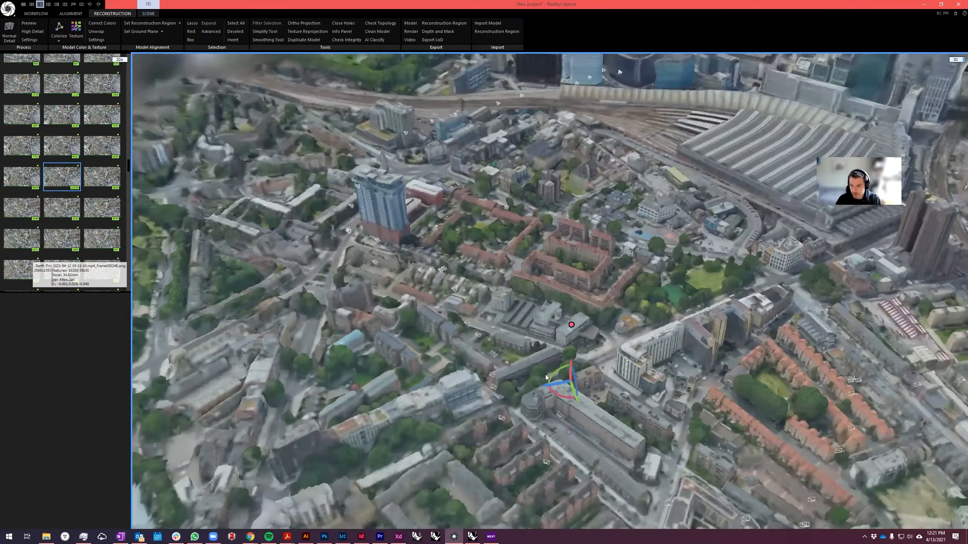
scroll(707, 368, "up", 6)
scroll(433, 347, "down", 1)
Shrink the reconstruction region from all four sides towards the detailed centre of the city mesh, working from above.
scroll(432, 347, "down", 12)
right_click_drag(432, 347, 509, 392)
scroll(489, 427, "down", 1)
left_click_drag(516, 438, 518, 351)
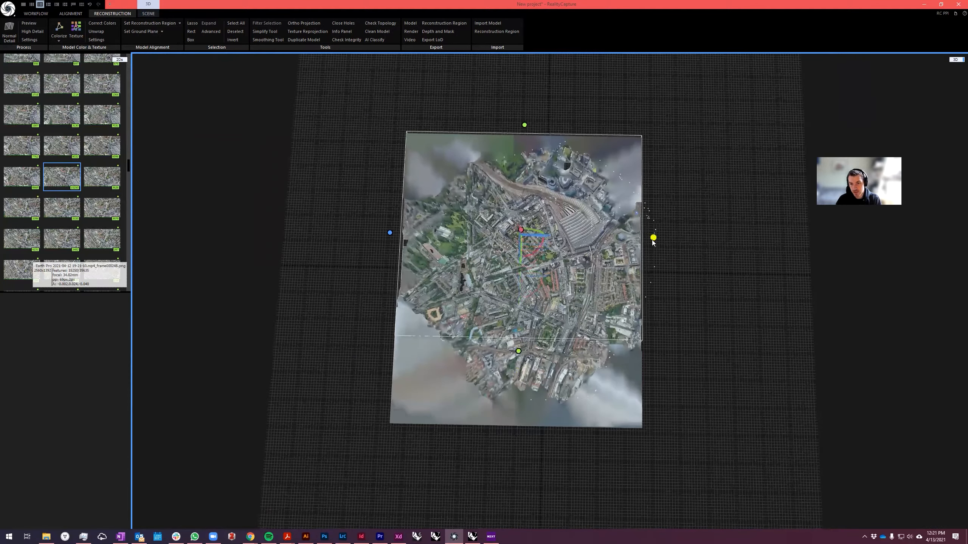
left_click_drag(655, 240, 623, 243)
left_click_drag(387, 236, 433, 255)
left_click_drag(533, 130, 532, 173)
Turn the reconstruction region diagonally and adjust its sides to frame the neighbourhood and the station roof.
left_click_drag(549, 274, 587, 211)
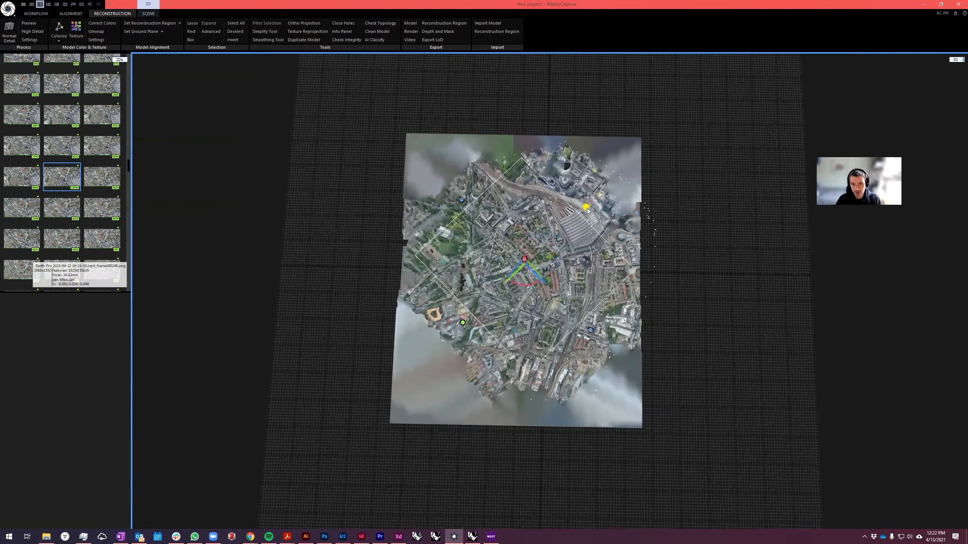
left_click_drag(461, 201, 469, 221)
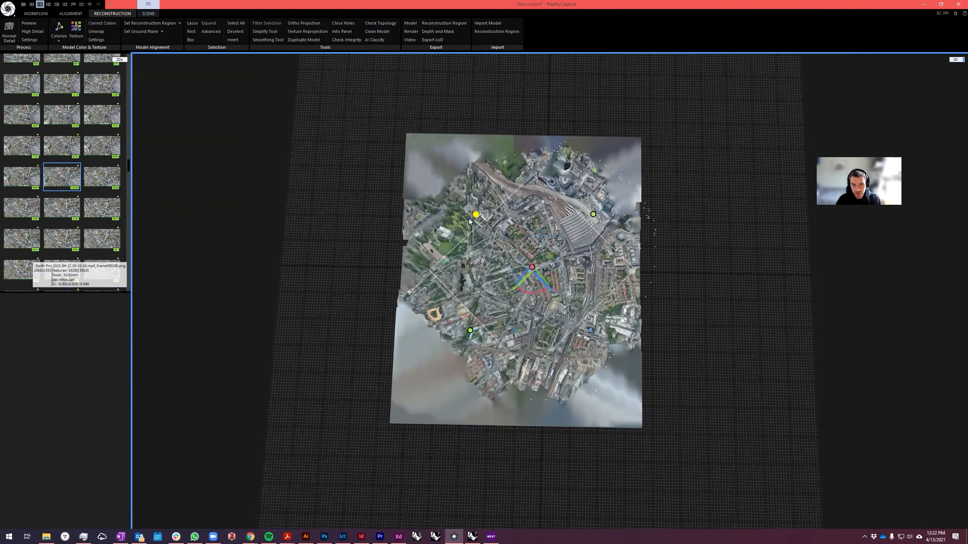
left_click_drag(590, 331, 593, 333)
Use Box Selection to select only the triangles outside the reconstruction region and filter them out of the model.
left_click_drag(670, 342, 501, 334)
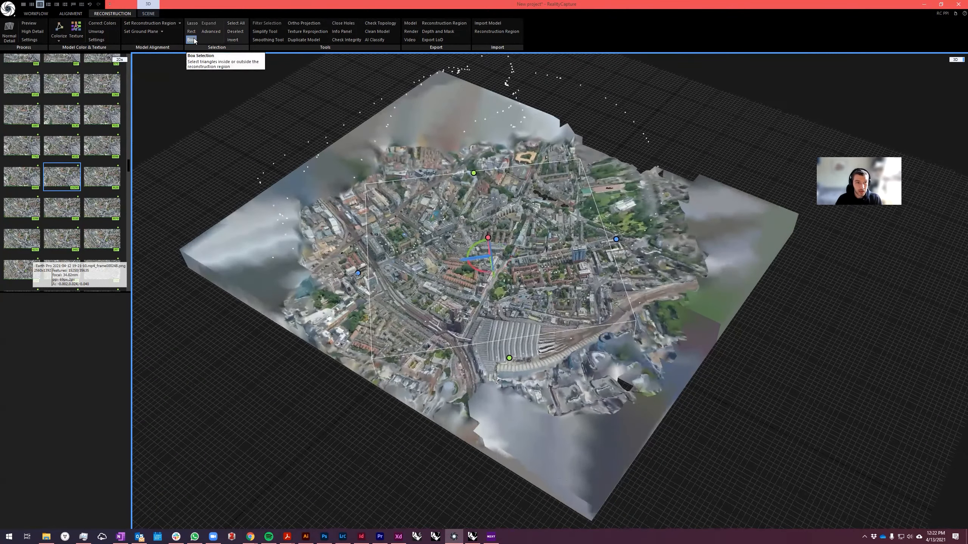
left_click(70, 14)
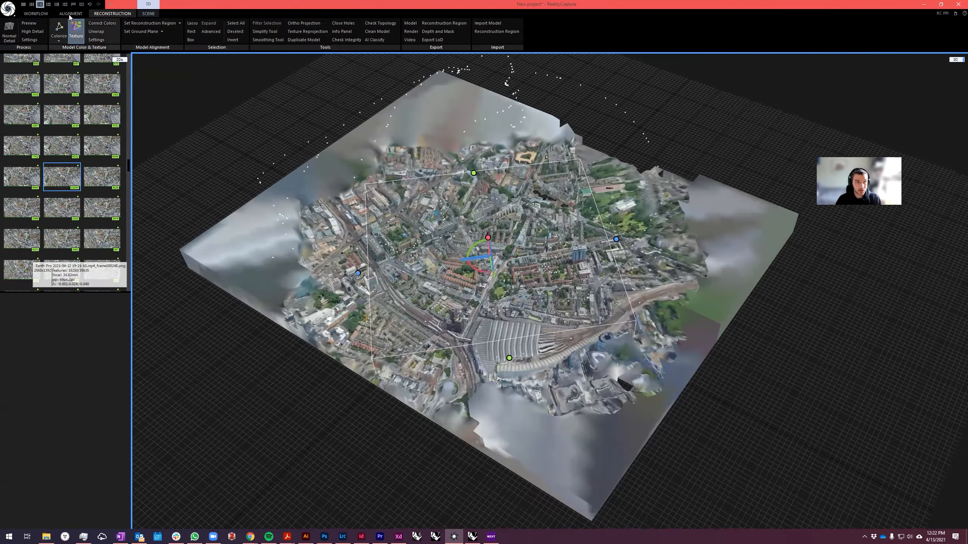
left_click(116, 14)
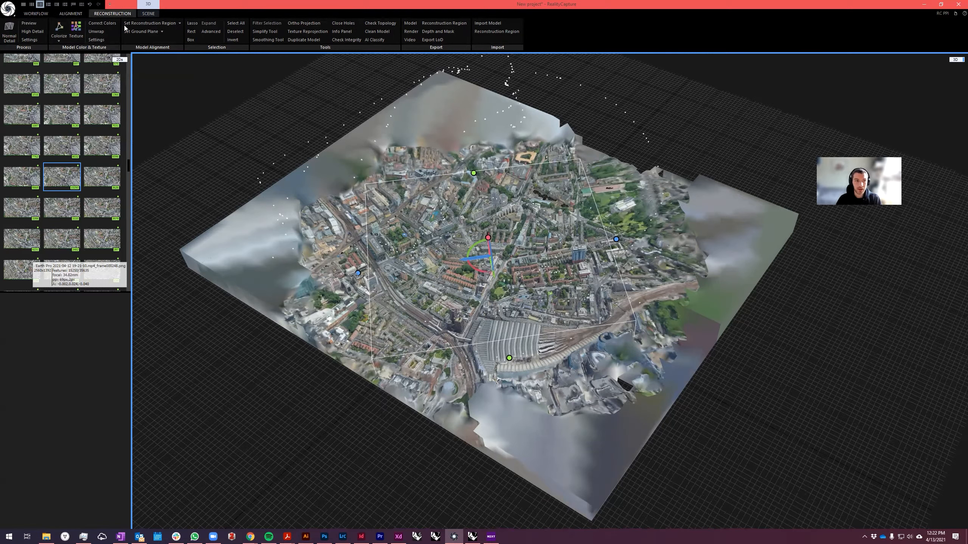
left_click(191, 40)
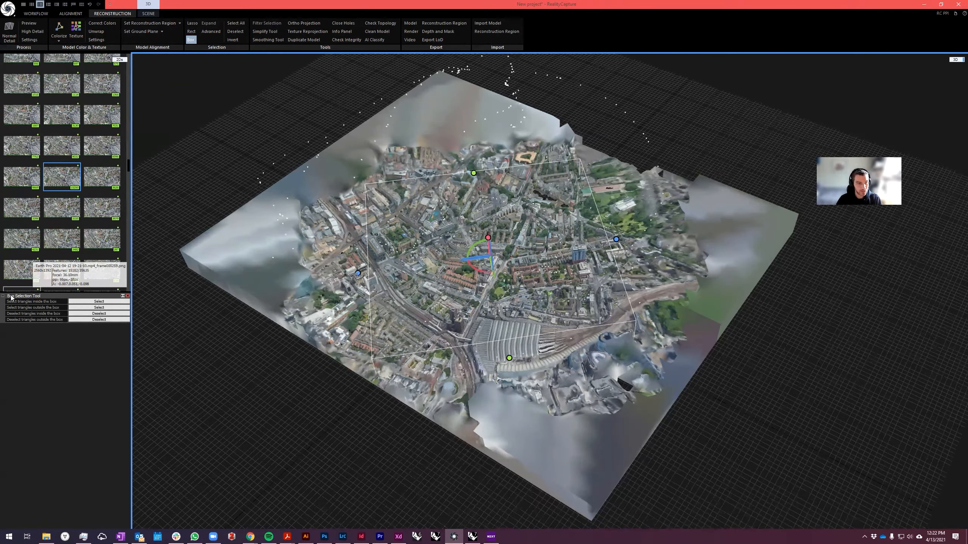
left_click(91, 302)
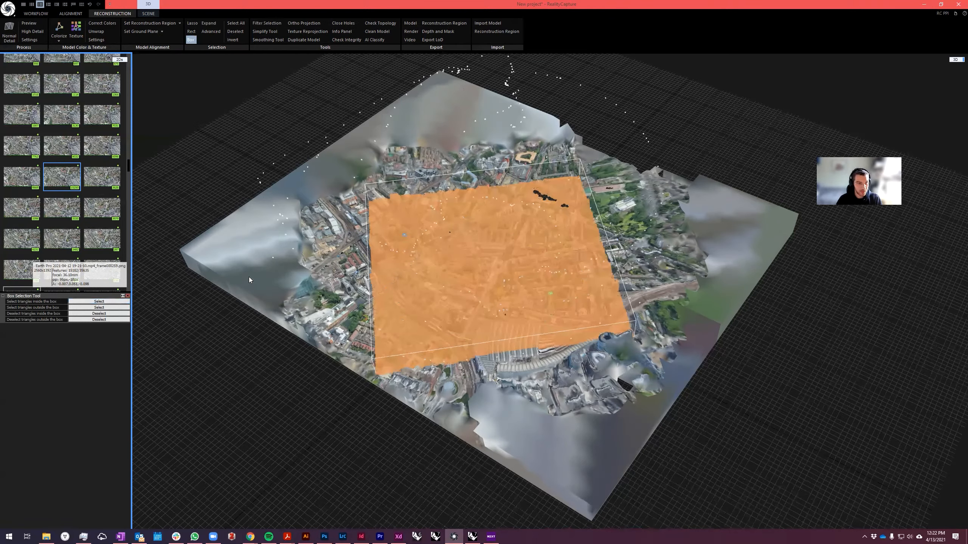
left_click(111, 308)
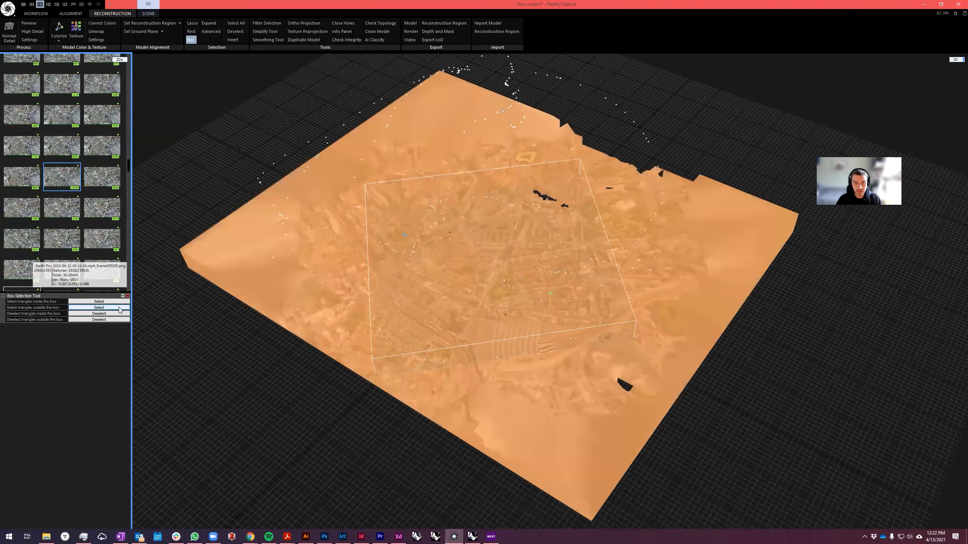
left_click(103, 314)
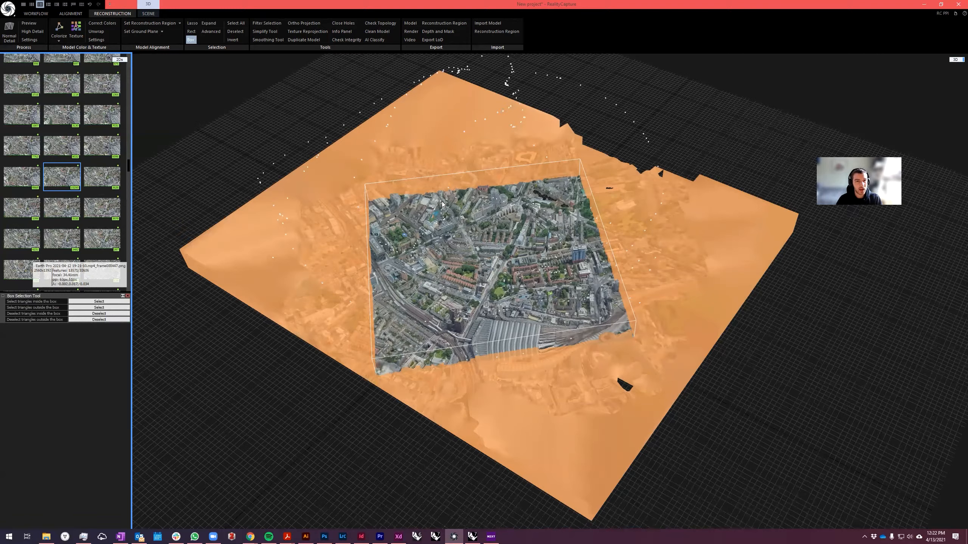
left_click(272, 24)
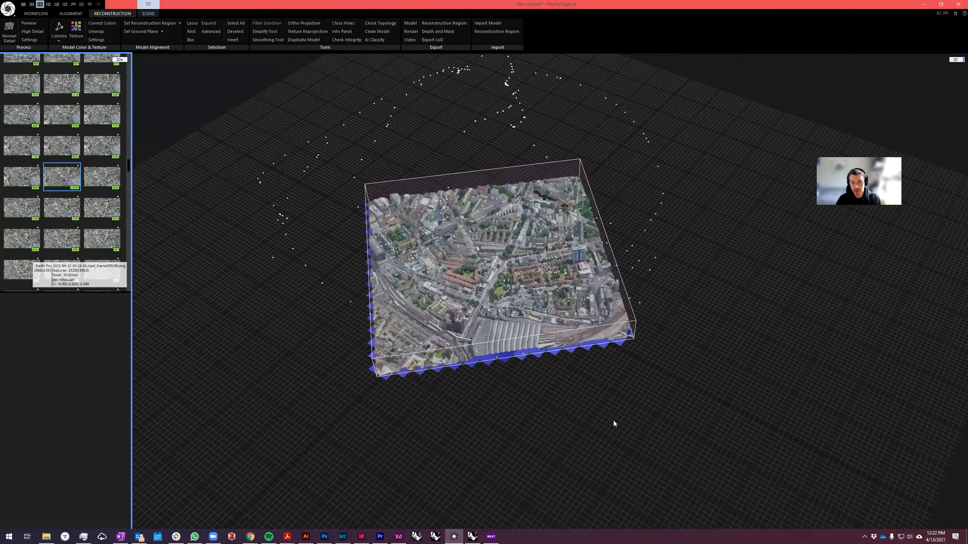
Inspect the trimmed city model and export it to the Desktop as the Wavefront OBJ file mesh_Model_3 with the default export settings.
left_click_drag(738, 380, 467, 298)
scroll(467, 299, "up", 4)
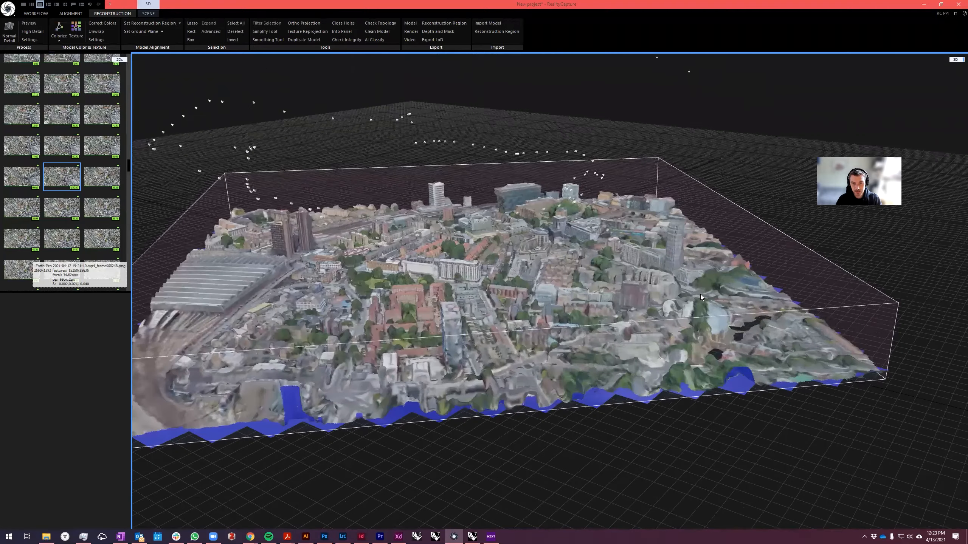
left_click_drag(700, 294, 591, 291)
left_click_drag(796, 396, 618, 324)
left_click_drag(619, 369, 607, 346)
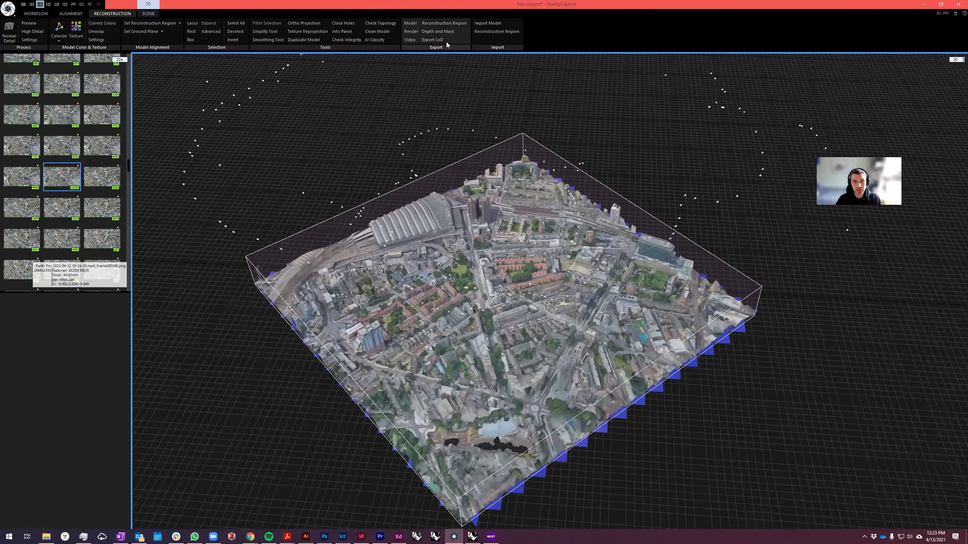
left_click(410, 24)
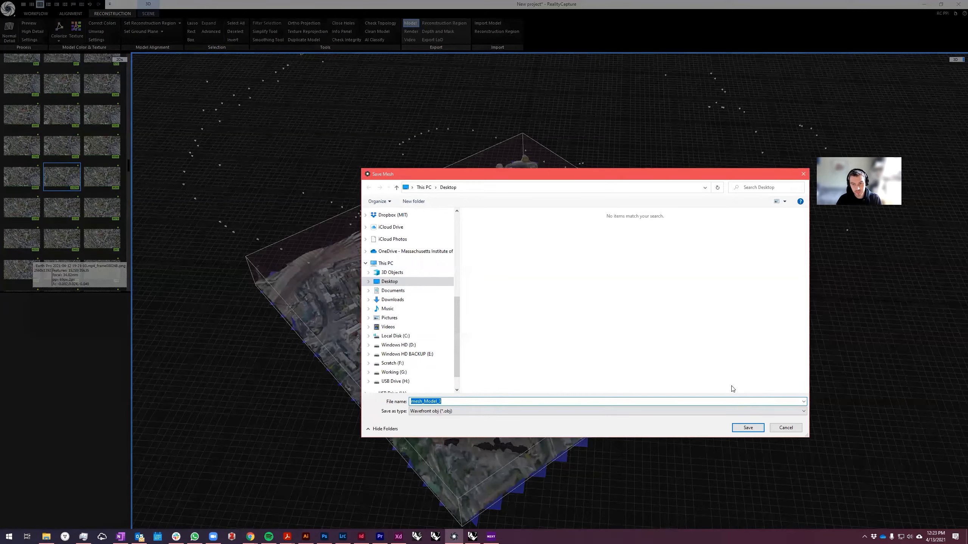
left_click(743, 429)
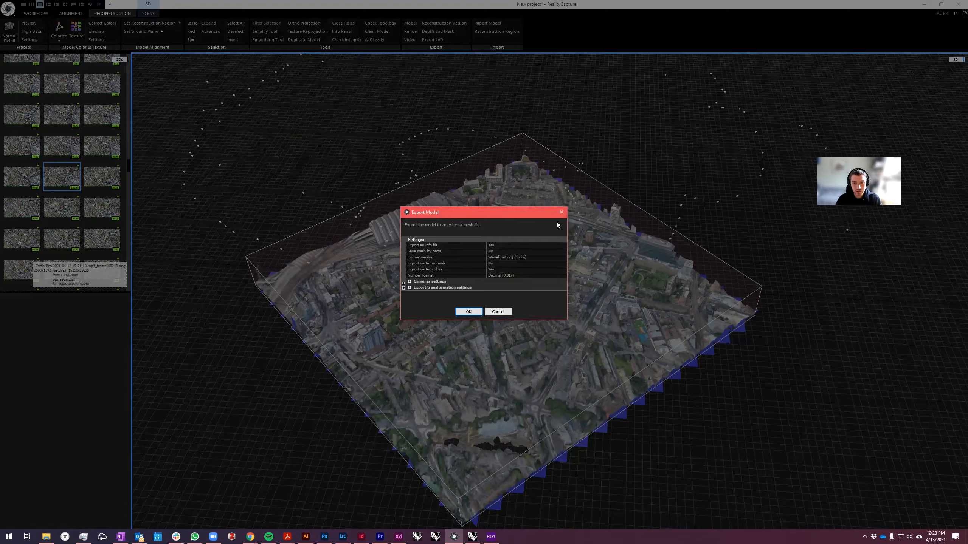
left_click(464, 315)
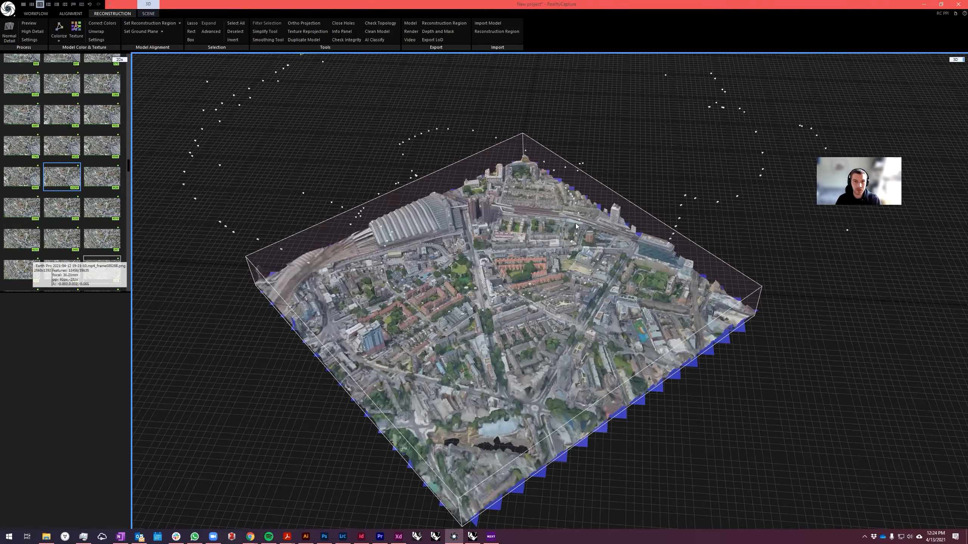
scroll(462, 125, "down", 2)
scroll(505, 250, "up", 1)
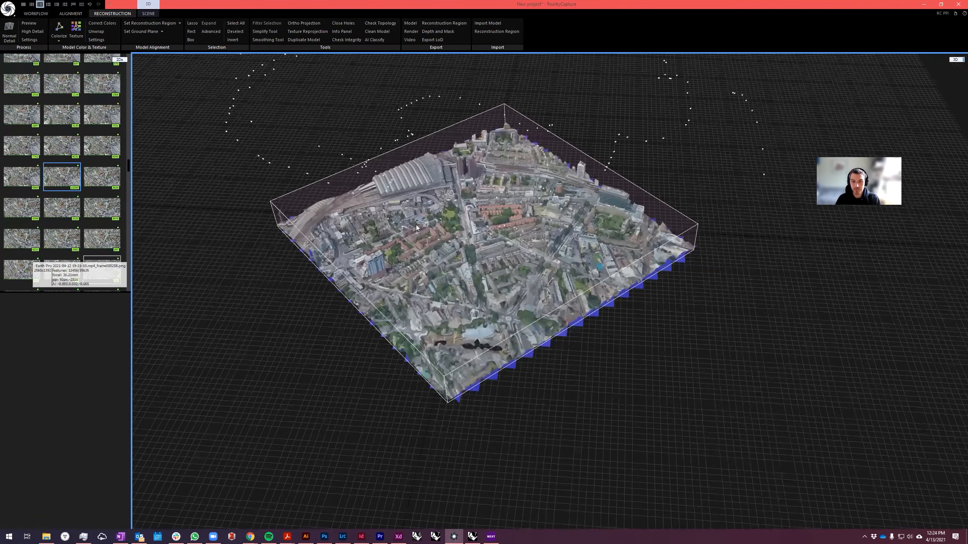
scroll(416, 224, "up", 1)
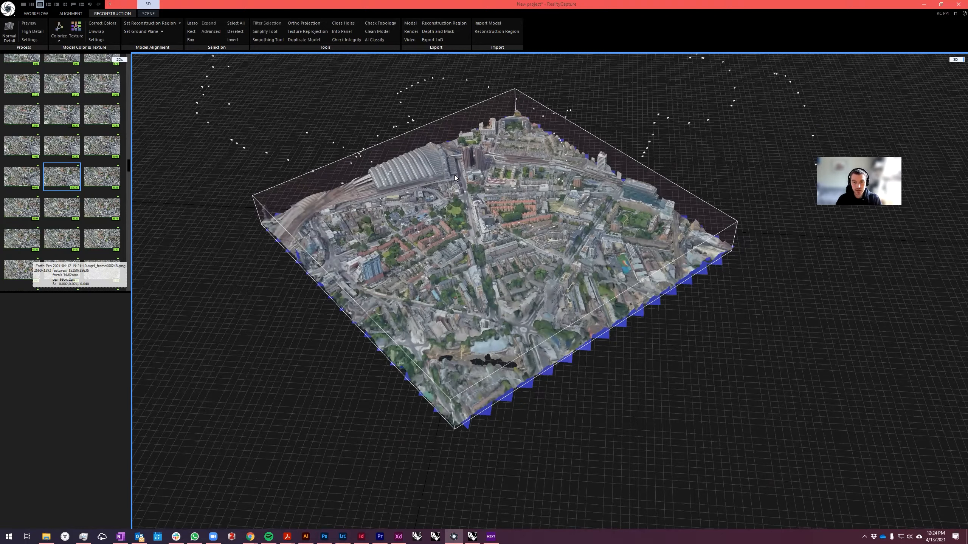
Switch to Rhino and import mesh_Model_3 from the Desktop, keeping the default OBJ import options.
left_click(473, 536)
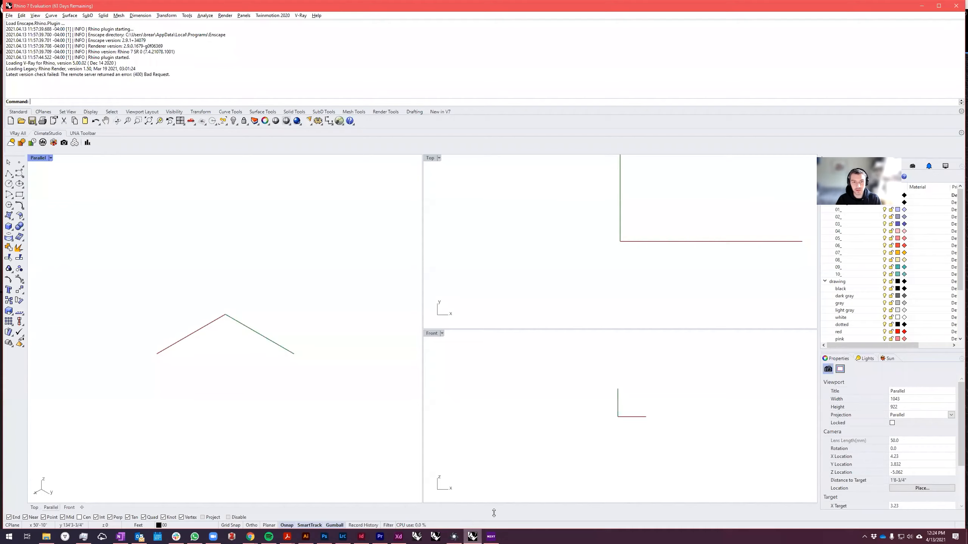
left_click(10, 17)
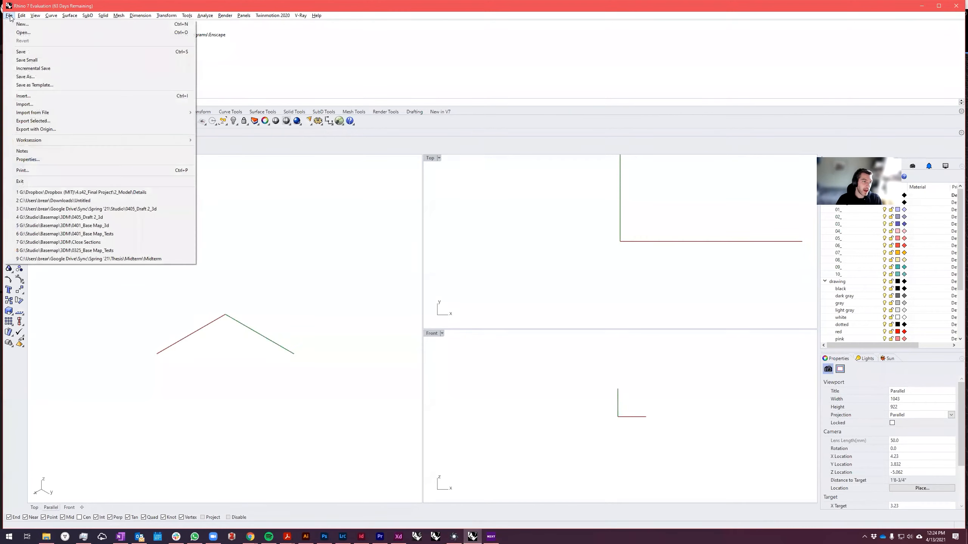
left_click(36, 104)
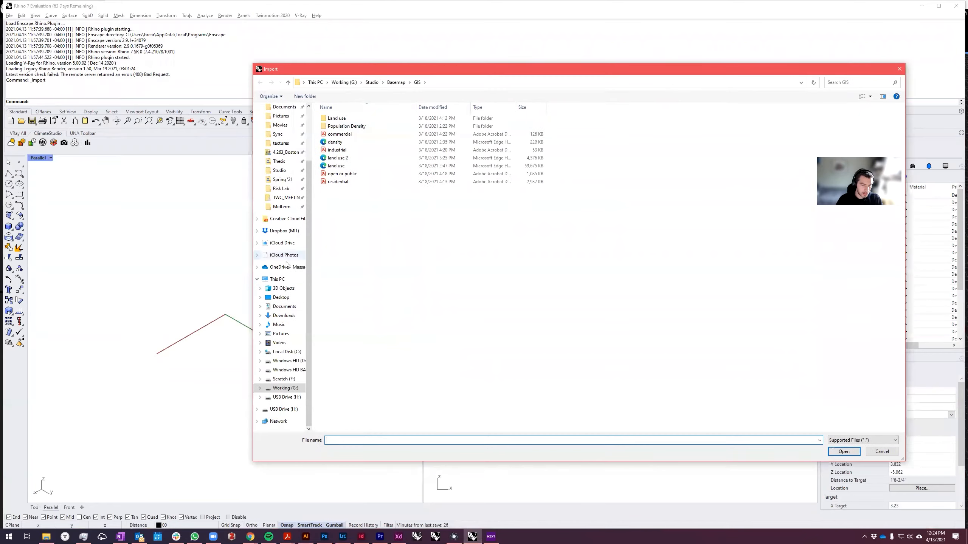
left_click(279, 298)
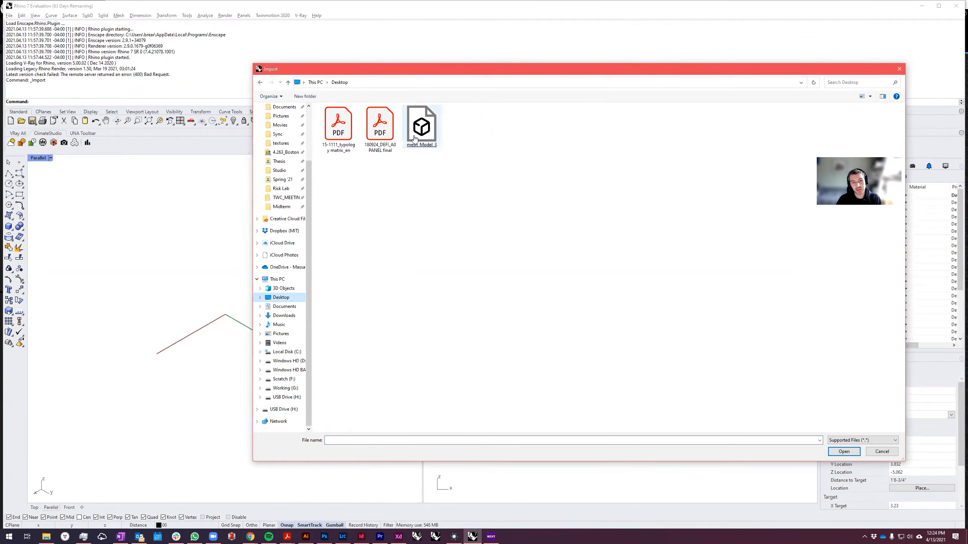
double_click(416, 132)
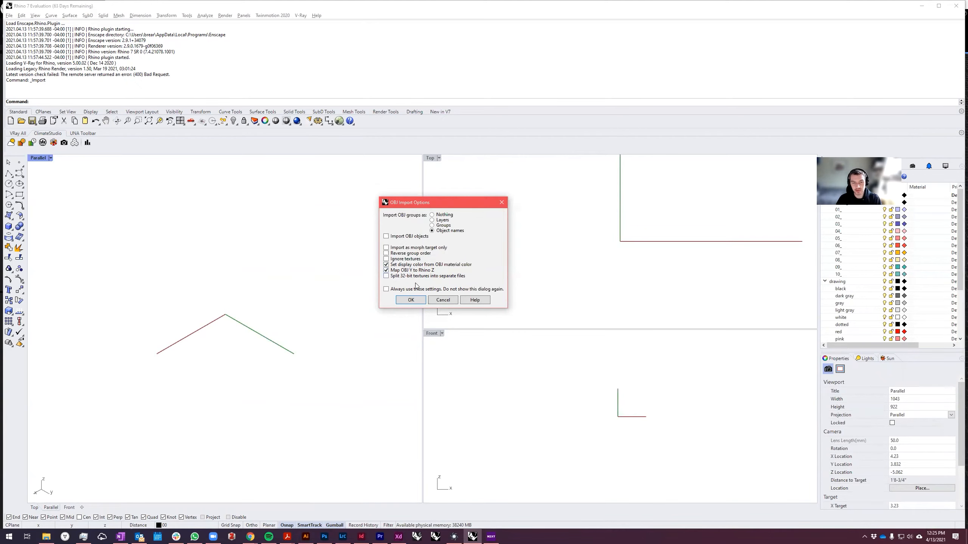
left_click(410, 300)
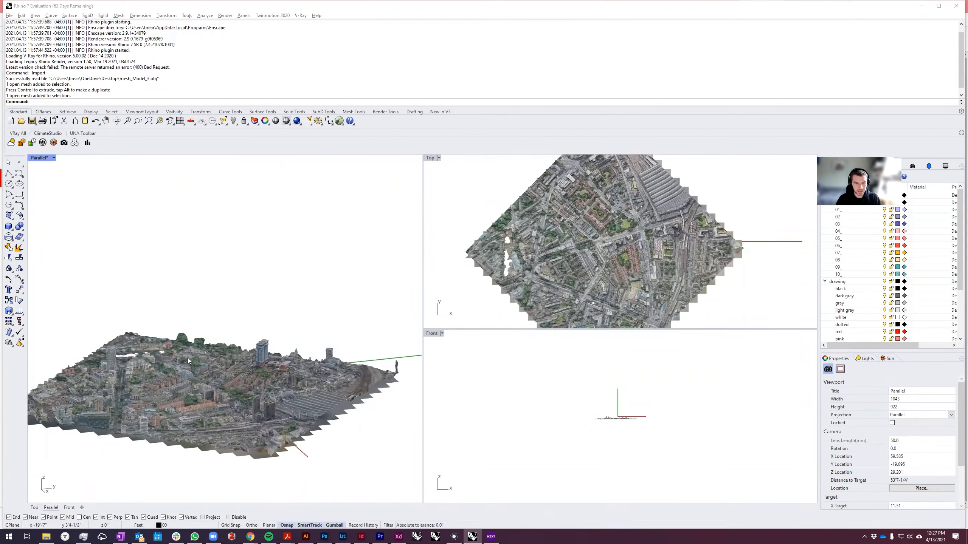
Select the imported city mesh to examine its triangle density up close, and clear the selection.
scroll(320, 305, "down", 3)
scroll(216, 368, "up", 3)
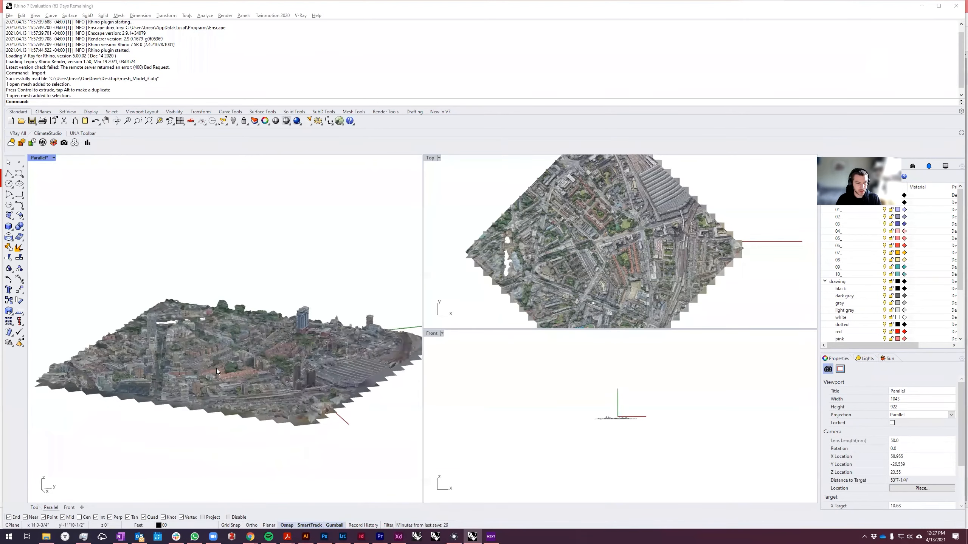
left_click(257, 358)
scroll(258, 358, "up", 4)
right_click_drag(258, 357, 213, 330)
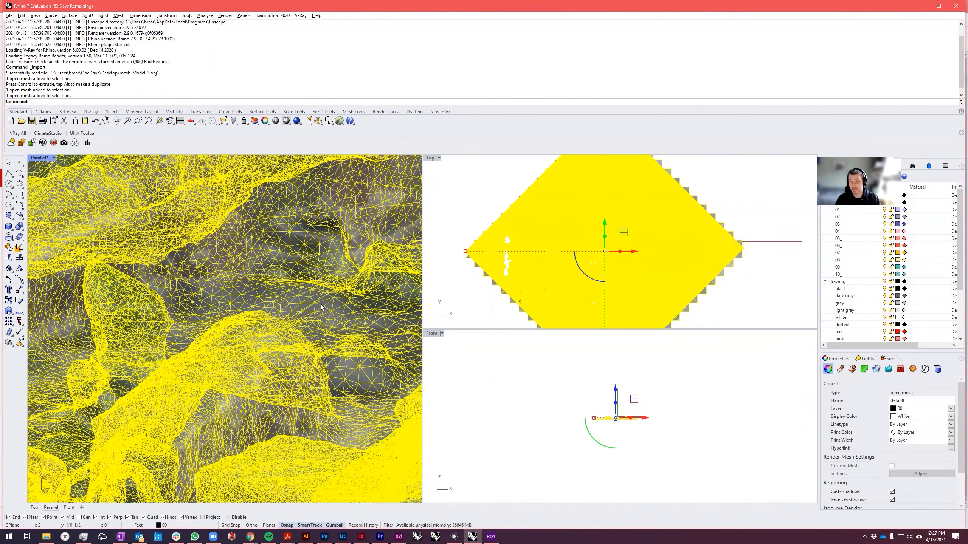
scroll(200, 367, "down", 6)
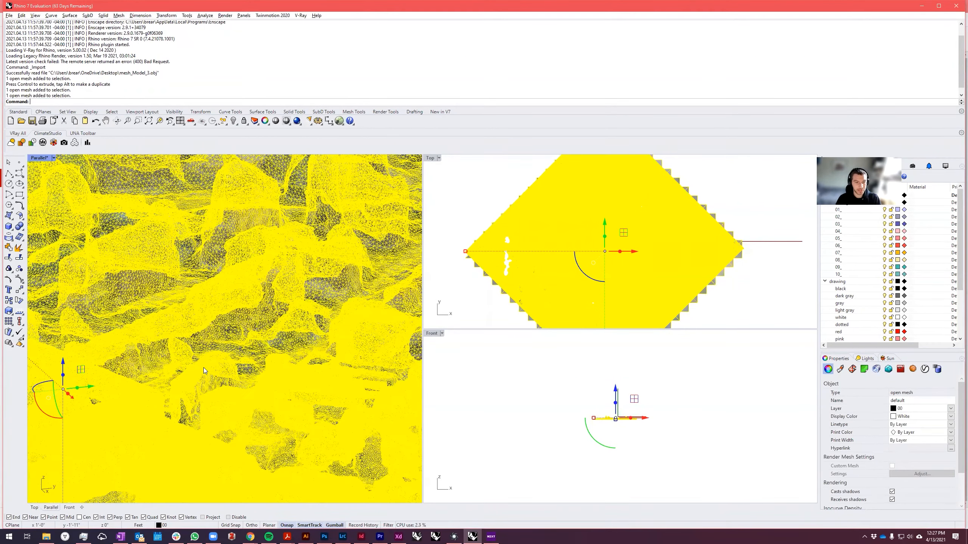
left_click(314, 291)
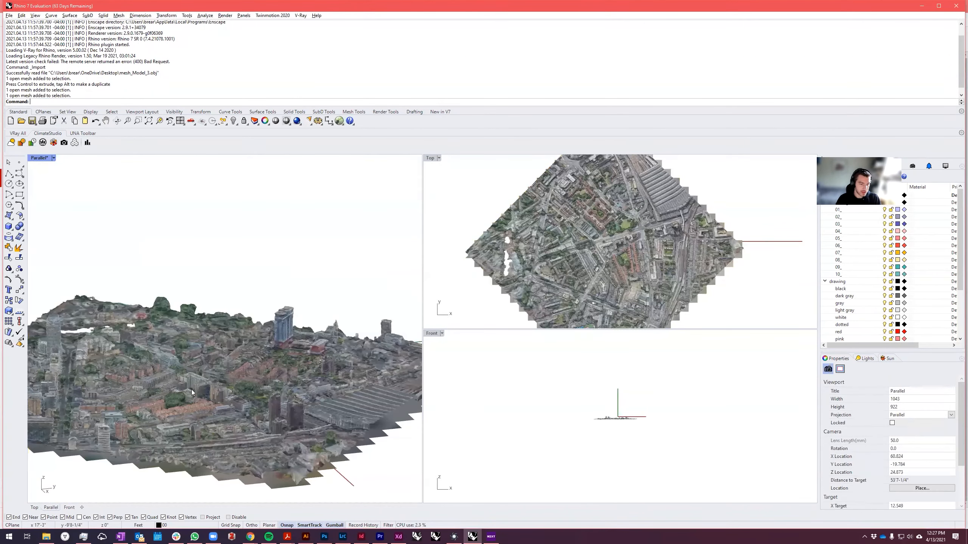
Examine the textured streets and rooftops in the Top and Parallel viewports.
scroll(632, 244, "down", 8)
scroll(630, 246, "up", 10)
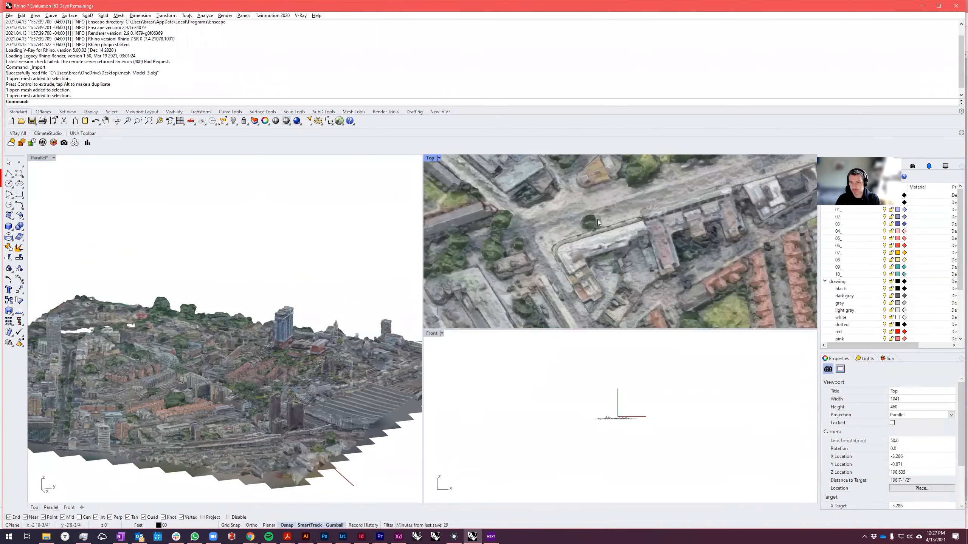
scroll(661, 259, "down", 5)
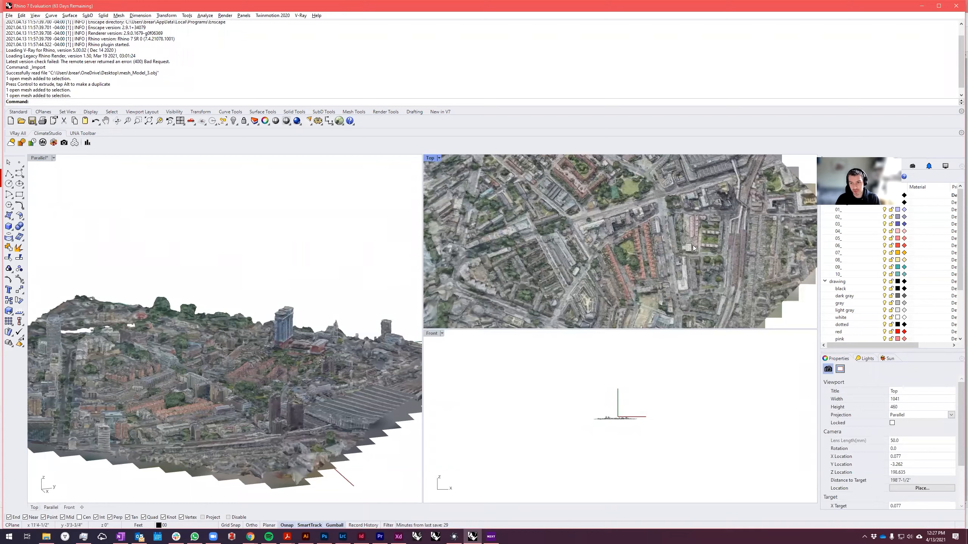
right_click_drag(225, 310, 222, 352)
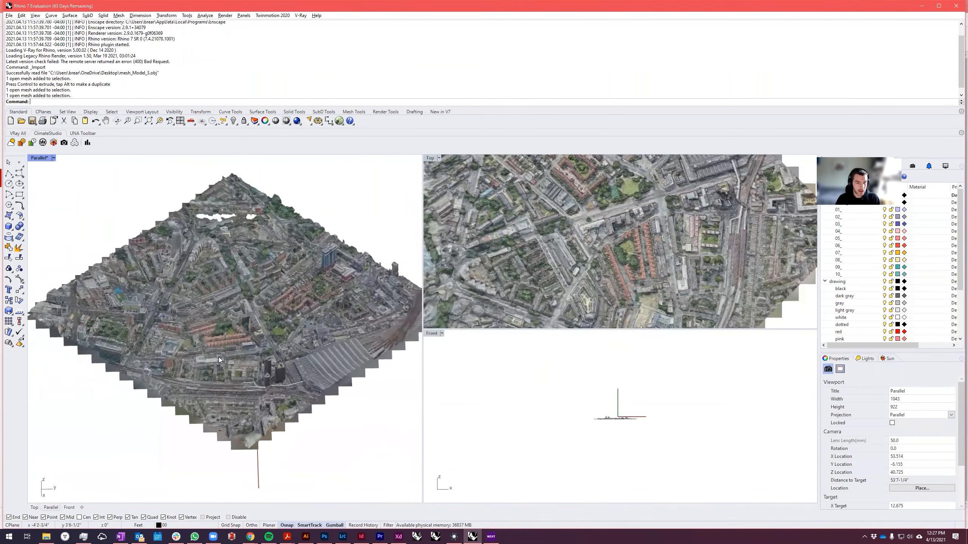
scroll(239, 274, "up", 5)
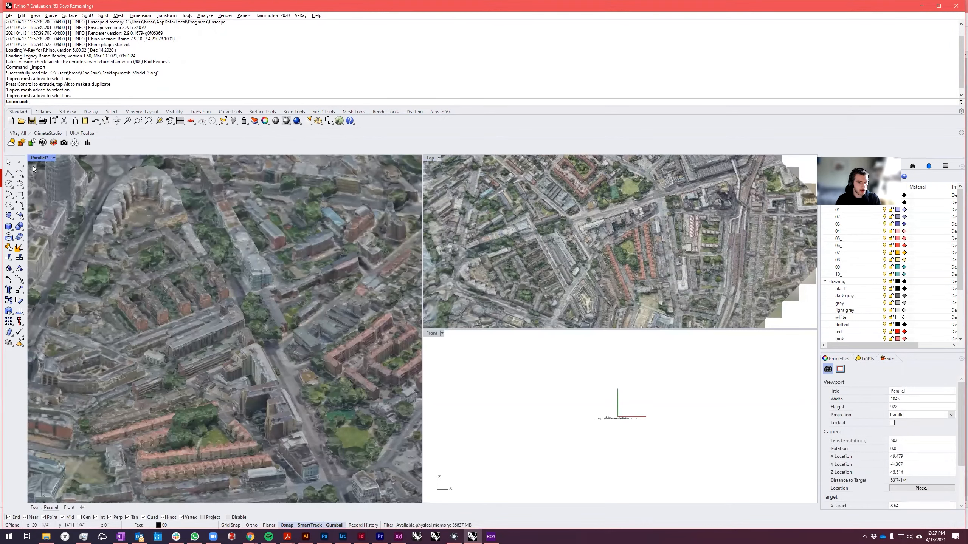
Set the Parallel viewport's display mode to Arctic and bring the whole city mesh into view.
left_click(39, 157)
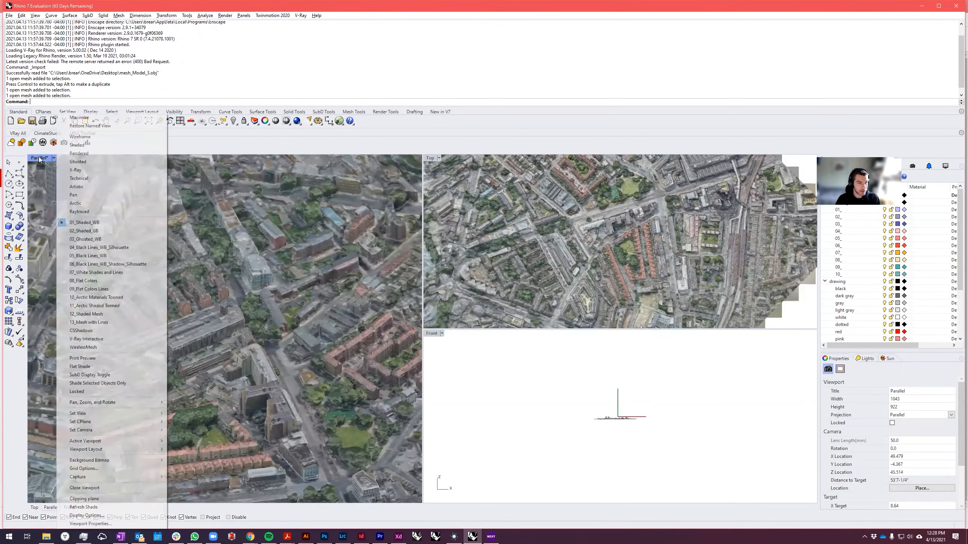
left_click(76, 203)
scroll(257, 298, "down", 5)
scroll(323, 309, "up", 3)
right_click_drag(323, 309, 297, 327)
scroll(297, 327, "down", 4)
scroll(297, 326, "up", 4)
right_click_drag(353, 317, 194, 328)
scroll(236, 316, "down", 2)
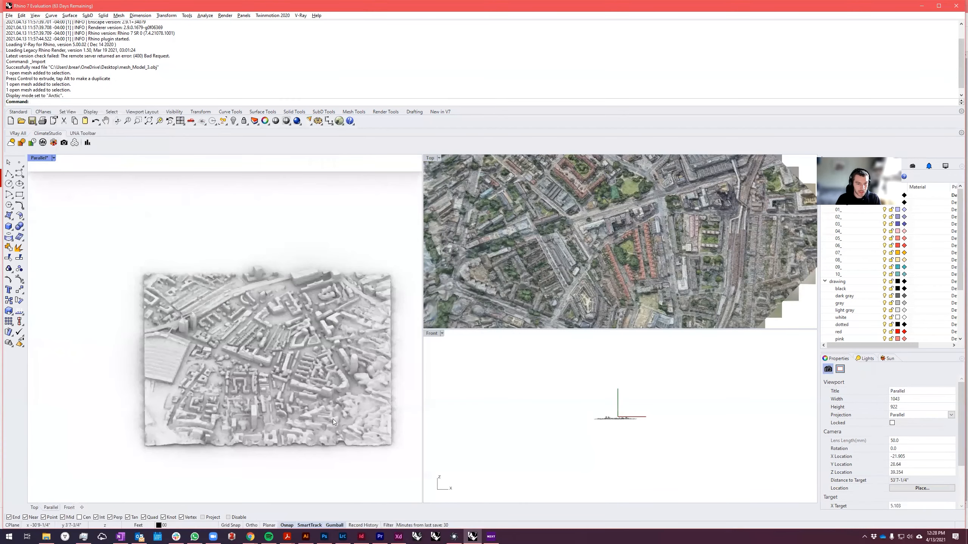
Examine the street blocks and building massing of the untextured mesh up close, from above and at an angle.
scroll(332, 419, "up", 3)
right_click_drag(332, 419, 285, 401)
scroll(228, 303, "up", 12)
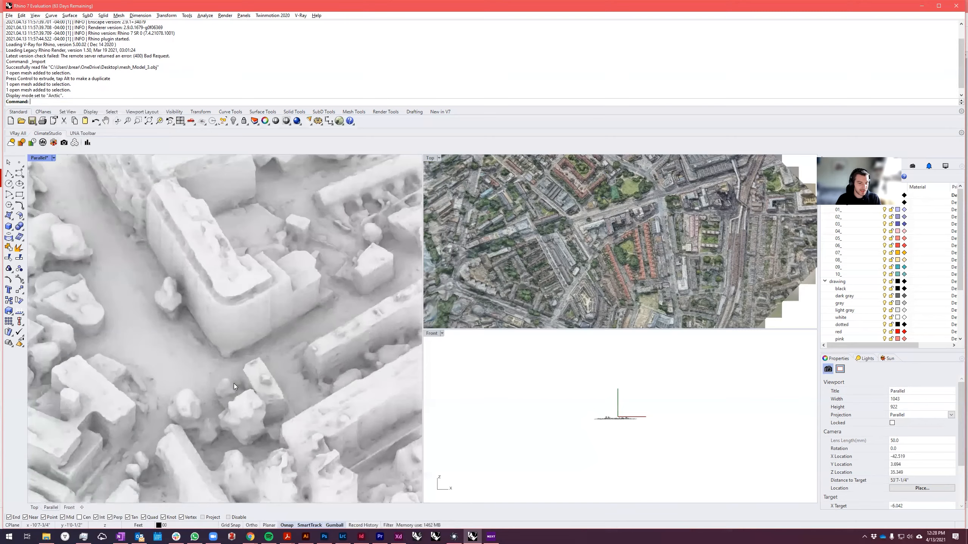
scroll(185, 381, "down", 5)
right_click_drag(185, 381, 247, 362)
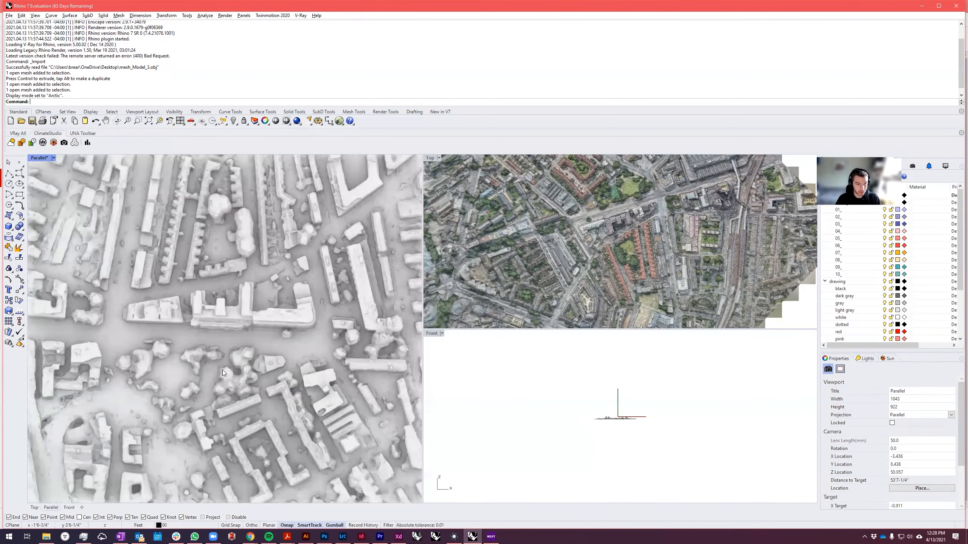
right_click_drag(225, 398, 157, 427)
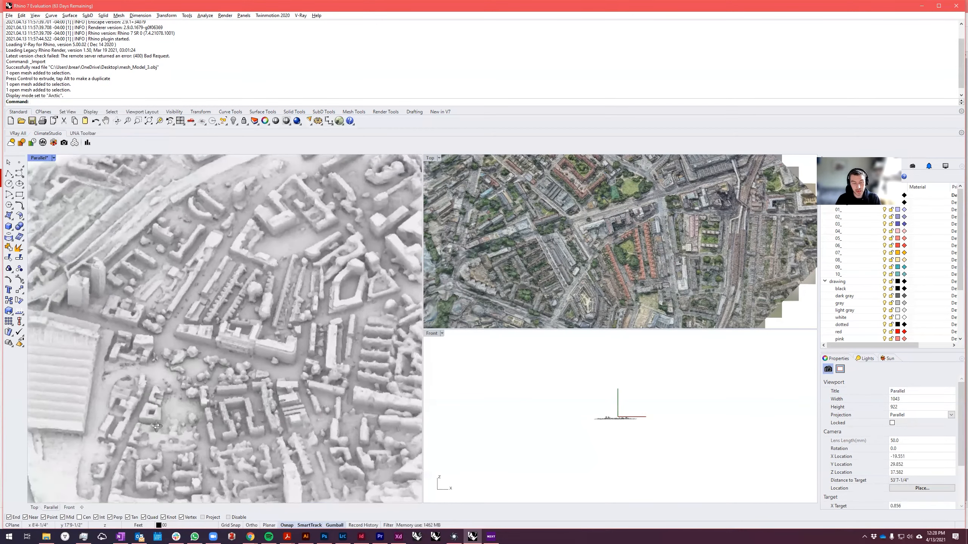
scroll(169, 401, "down", 6)
scroll(233, 390, "up", 4)
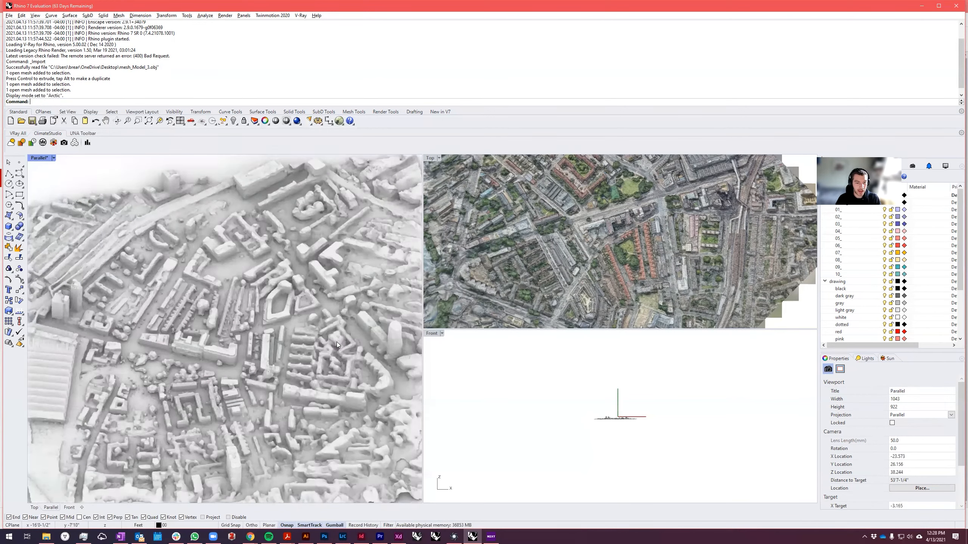
scroll(337, 342, "down", 5)
scroll(295, 383, "up", 5)
right_click_drag(296, 390, 269, 447)
right_click_drag(317, 357, 289, 337)
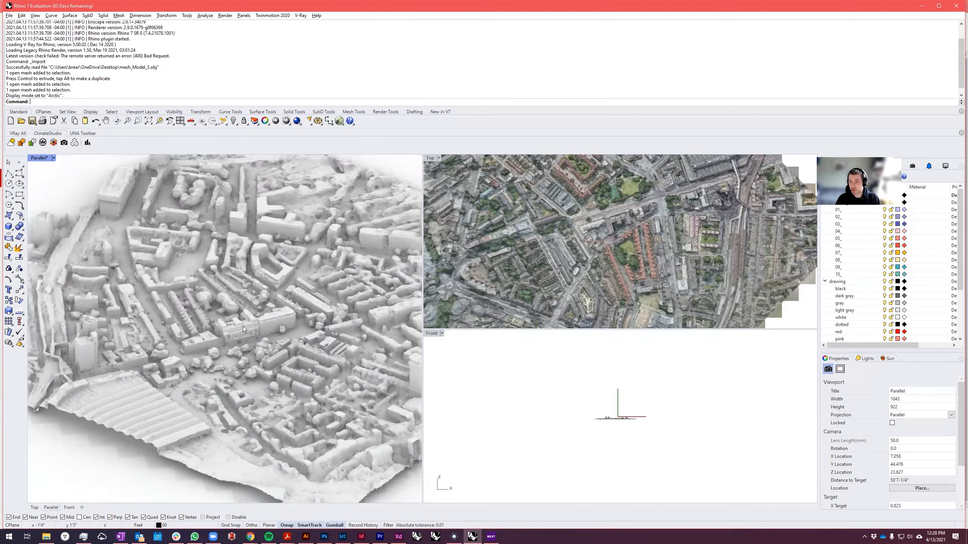
Examine the overall city mesh, the large corner building block and the trimmed mesh edge from a low angle.
scroll(221, 346, "down", 2)
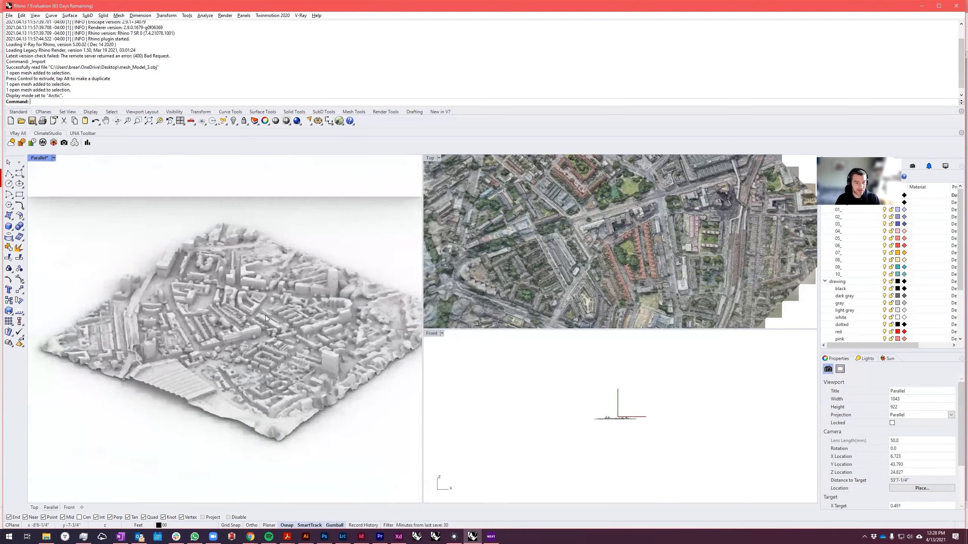
scroll(265, 315, "up", 3)
scroll(316, 357, "up", 1)
mouse_move(289, 350)
right_mouse_down()
mouse_move(264, 405)
mouse_move(299, 367)
mouse_move(305, 335)
mouse_move(288, 366)
right_mouse_up()
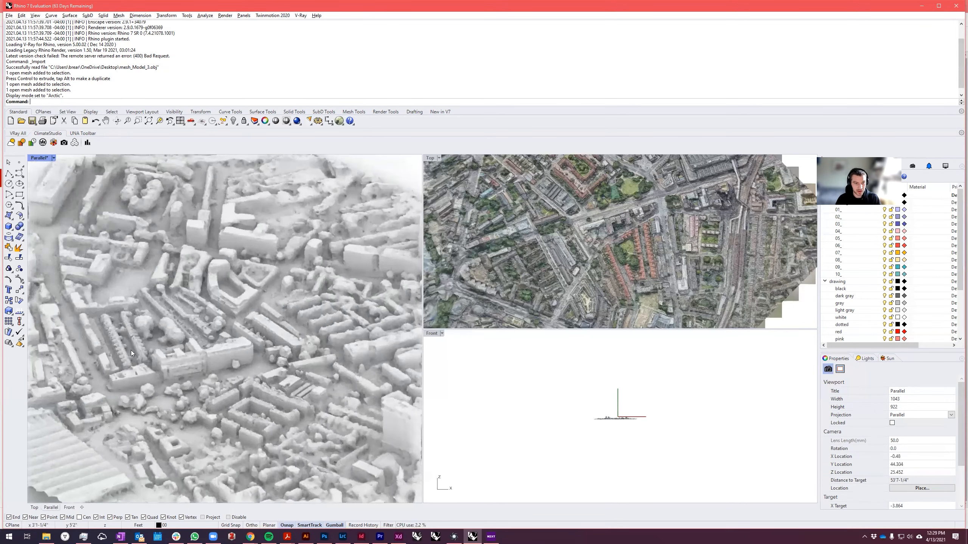
scroll(281, 404, "up", 8)
right_click_drag(280, 403, 204, 390)
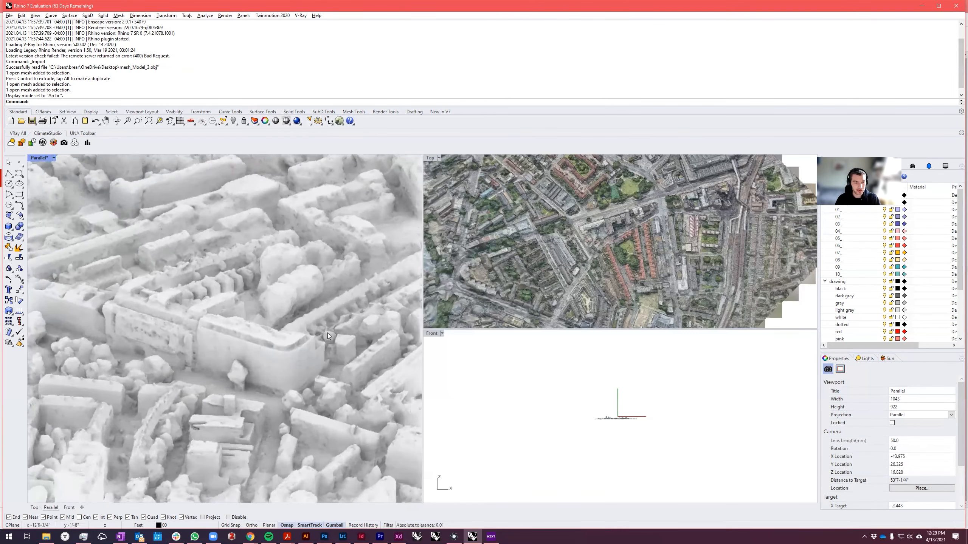
scroll(305, 331, "down", 10)
scroll(312, 348, "up", 5)
right_click_drag(312, 349, 121, 350)
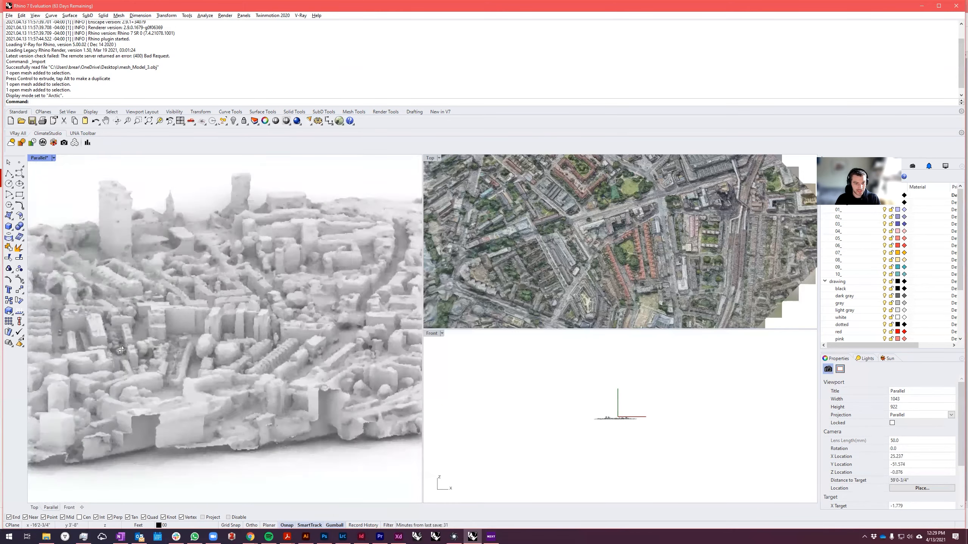
Inspect the detail of the long building with projecting wings and its surrounding trees from several sides.
scroll(255, 320, "up", 6)
right_click_drag(255, 320, 275, 384)
scroll(179, 409, "up", 4)
right_click_drag(179, 408, 226, 352)
scroll(226, 352, "down", 6)
right_click_drag(267, 378, 231, 275)
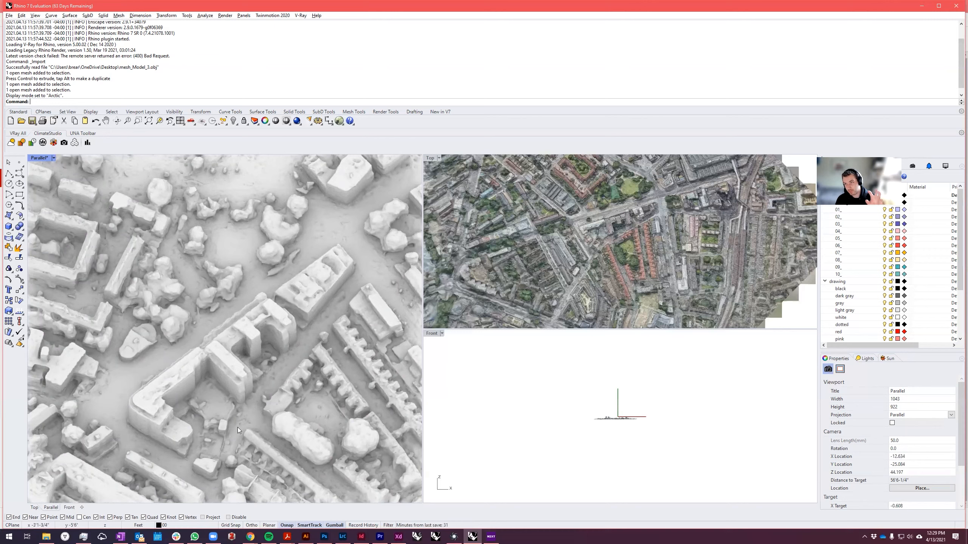
mouse_move(303, 352)
right_mouse_down()
mouse_move(304, 385)
mouse_move(297, 362)
right_mouse_up()
scroll(277, 334, "up", 10)
scroll(350, 342, "down", 7)
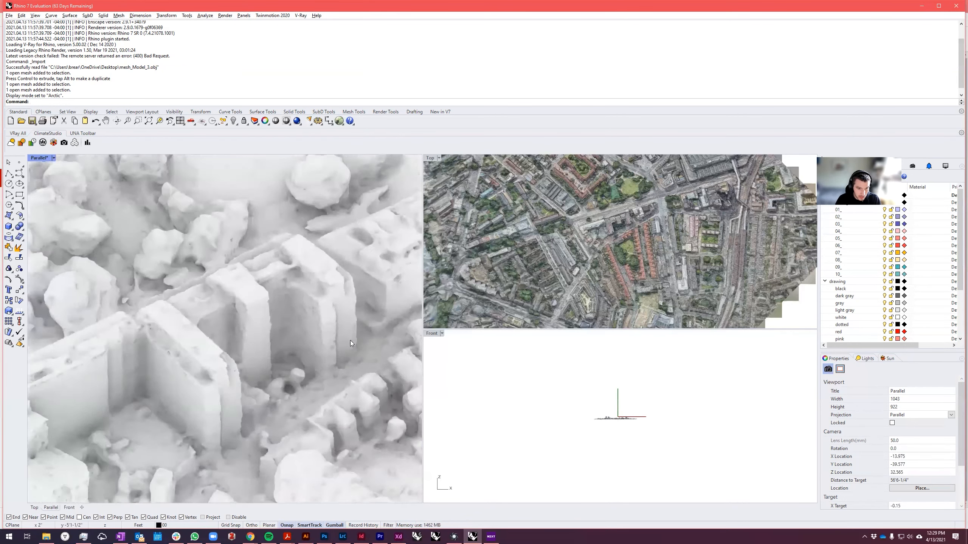
right_click_drag(350, 340, 297, 329)
scroll(305, 335, "down", 8)
right_click_drag(371, 381, 315, 367)
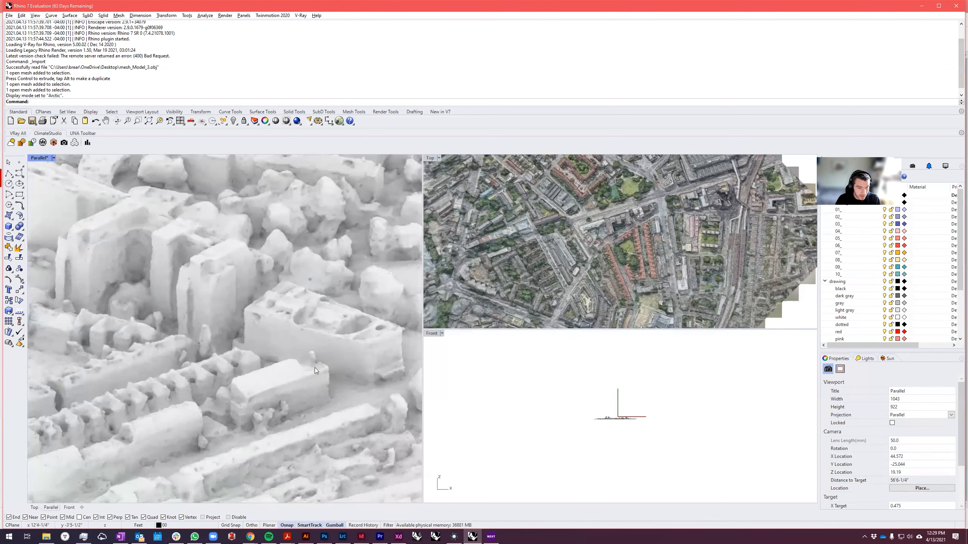
Inspect the terraced rows and roof details up close, and review the full mesh with the station roof from above.
scroll(215, 390, "up", 10)
scroll(287, 361, "down", 10)
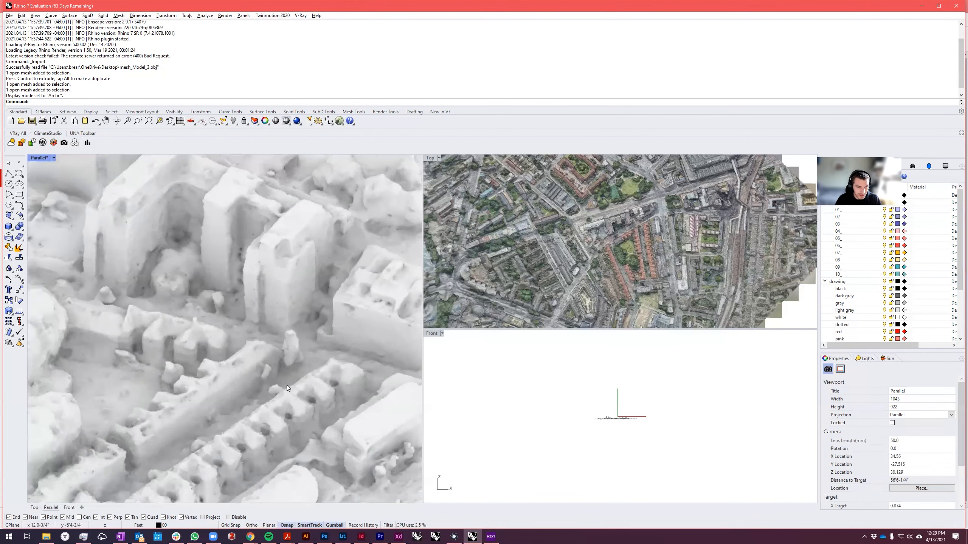
scroll(323, 358, "down", 8)
scroll(242, 326, "up", 12)
right_click_drag(280, 340, 244, 330)
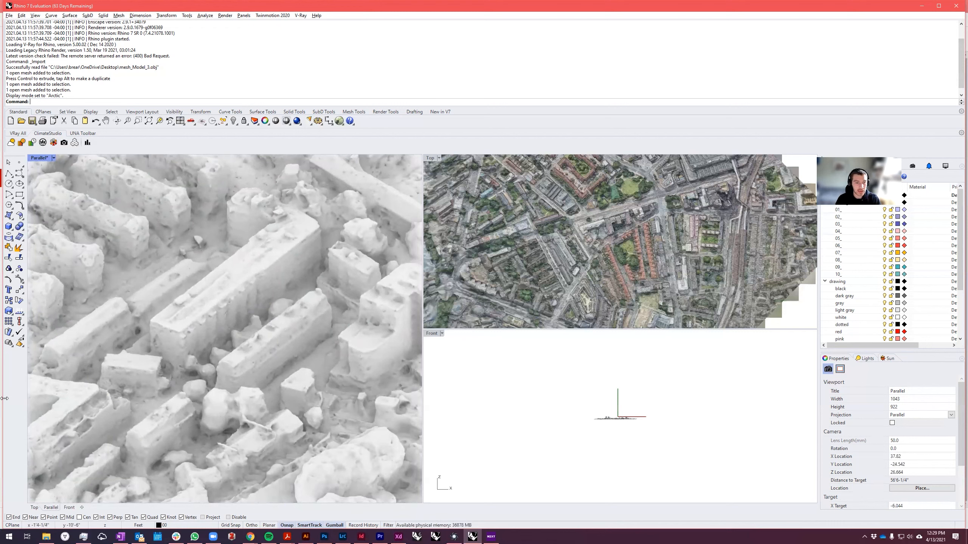
scroll(58, 362, "down", 10)
scroll(250, 326, "down", 9)
scroll(200, 338, "up", 8)
right_click_drag(200, 337, 265, 300)
scroll(265, 300, "up", 10)
right_click_drag(353, 327, 180, 378)
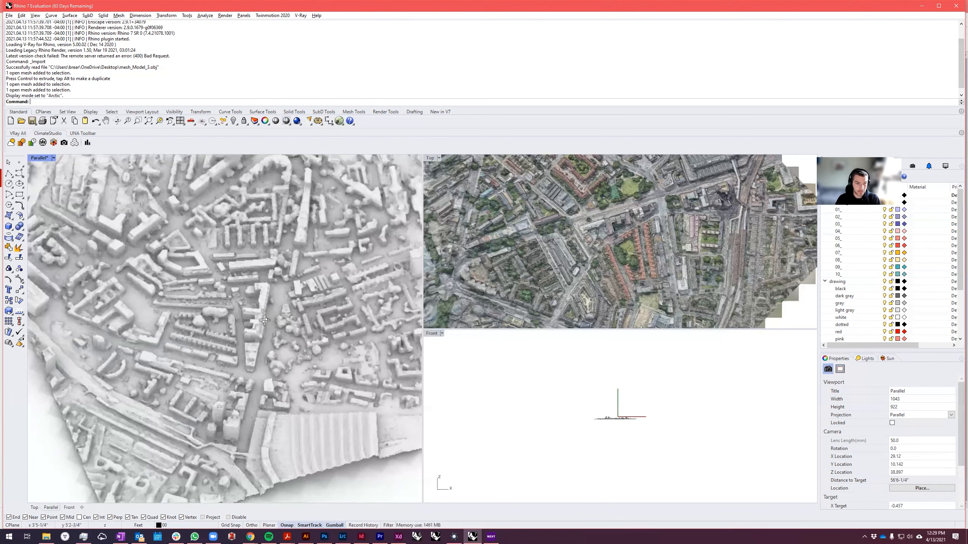
scroll(249, 330, "down", 5)
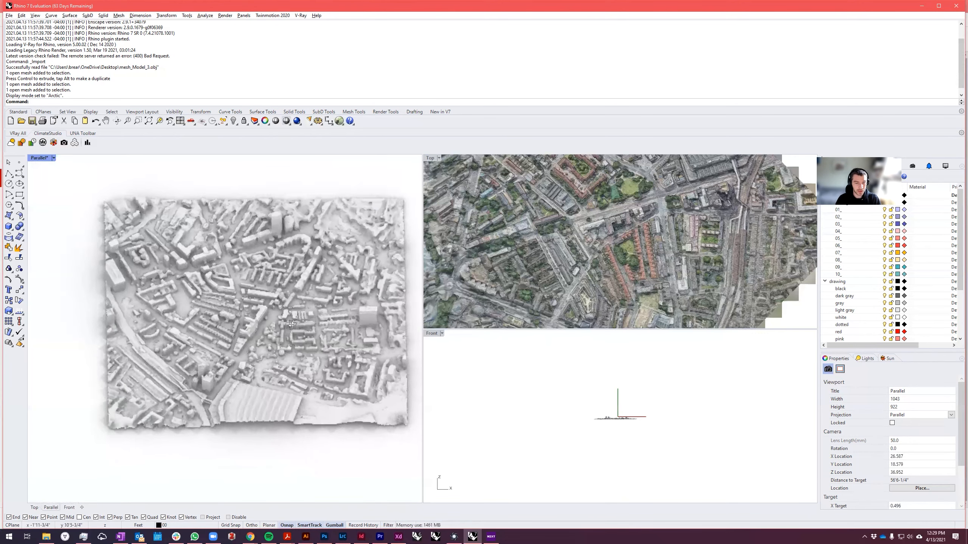